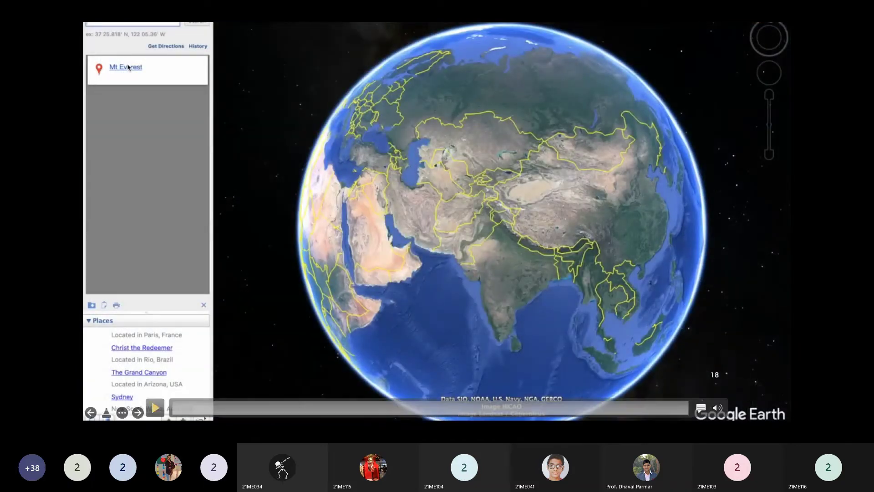
{"action": "left_click", "coordinate": [156, 408]}
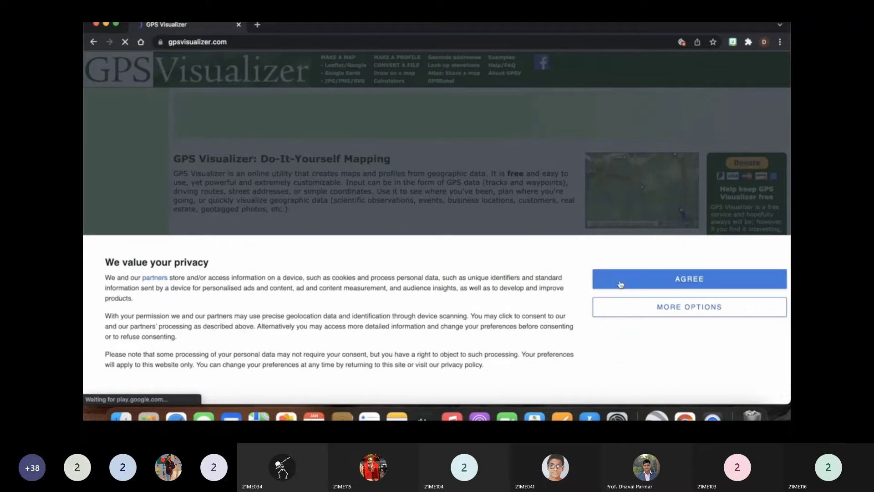
Step: Accept the privacy notice and go to the GPS Visualizer page for looking up elevations
{"action": "left_click", "coordinate": [620, 283]}
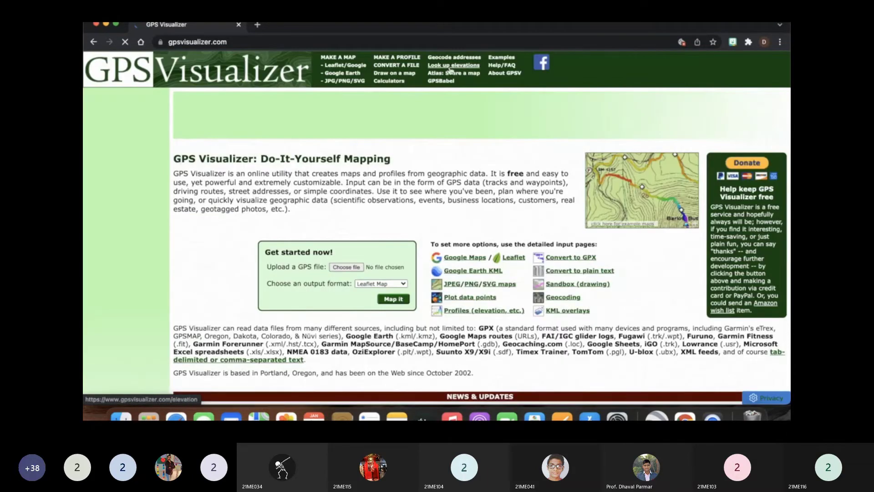
{"action": "left_click", "coordinate": [449, 66]}
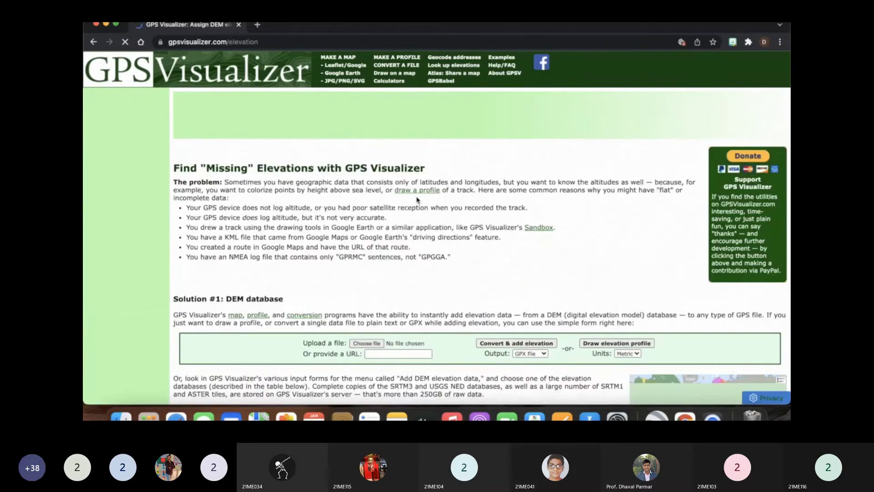
Step: Choose Mteverest.kml from the CIVIL PPT folder on the Desktop as the upload file for the DEM database form
{"action": "scroll", "coordinate": [418, 200], "scroll_direction": "down", "scroll_amount": 1}
{"action": "scroll", "coordinate": [417, 199], "scroll_direction": "down", "scroll_amount": 2}
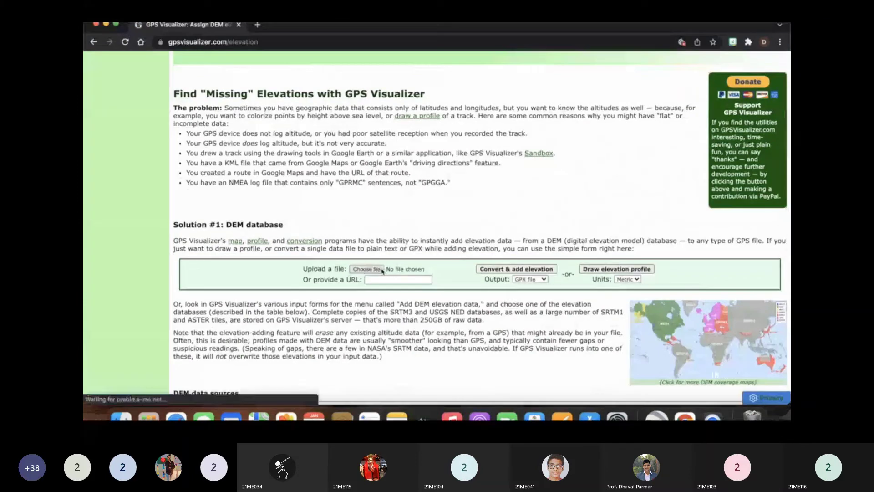
{"action": "left_click", "coordinate": [367, 269]}
{"action": "left_click", "coordinate": [276, 135]}
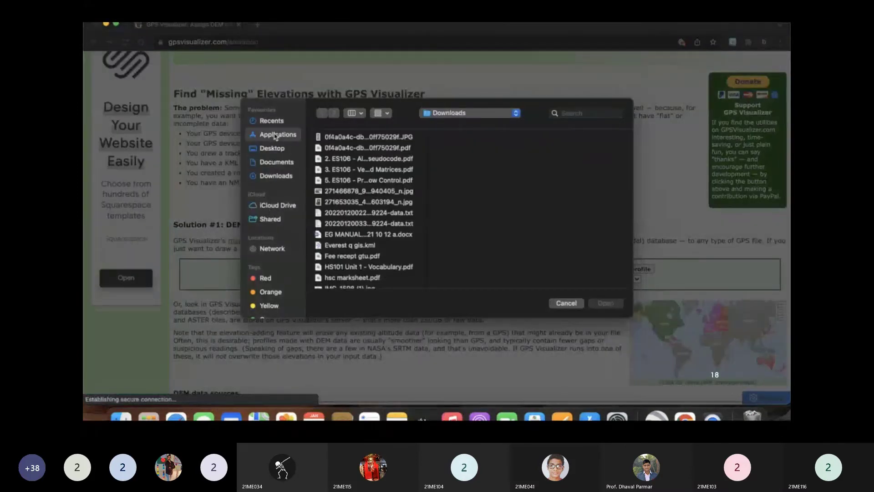
{"action": "left_click", "coordinate": [275, 149]}
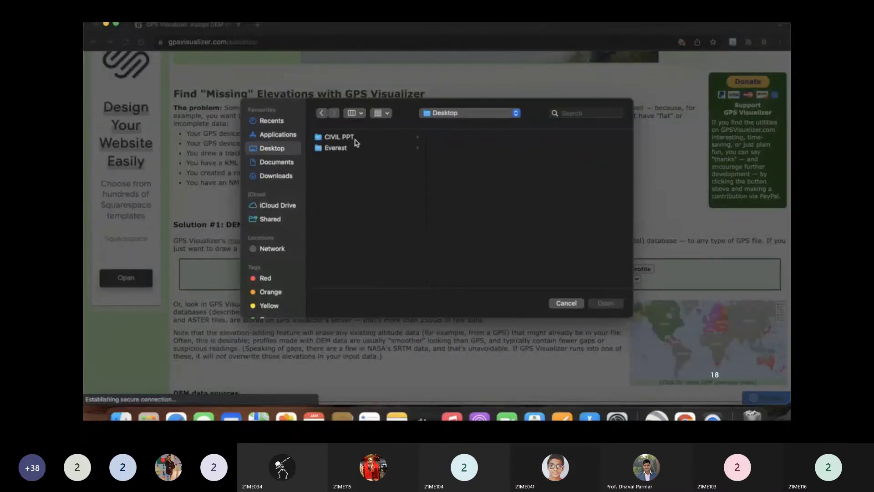
{"action": "left_click", "coordinate": [357, 139]}
{"action": "left_click", "coordinate": [451, 138]}
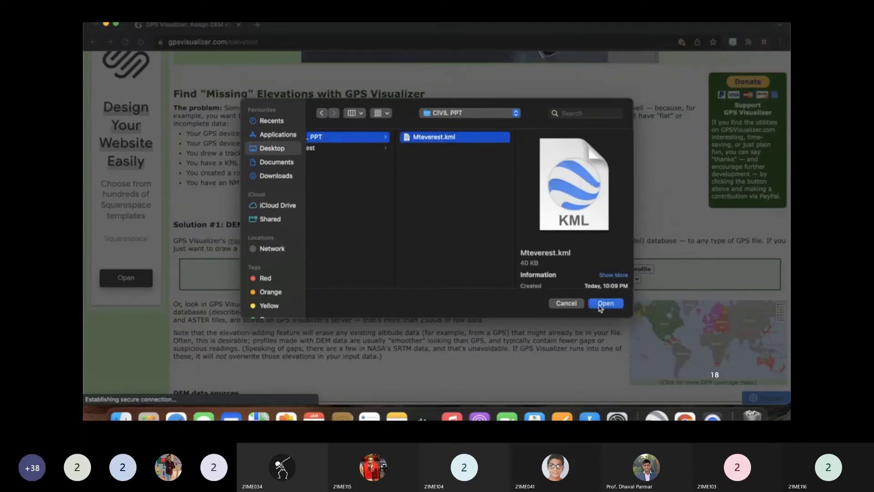
{"action": "left_click", "coordinate": [605, 303]}
Step: Set the output format to plain text and convert the uploaded file with elevation data added
{"action": "left_click", "coordinate": [535, 280]}
{"action": "left_click", "coordinate": [530, 288]}
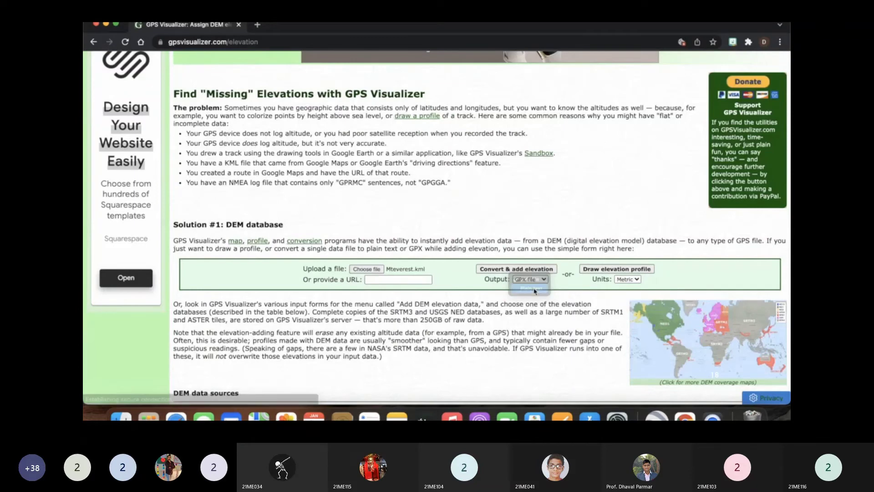
{"action": "left_click", "coordinate": [509, 269]}
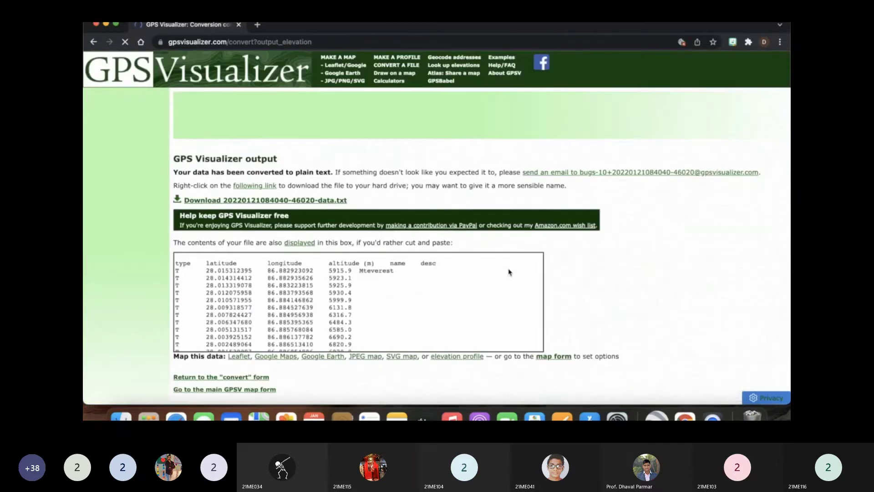
Step: Review the converted latitude, longitude and altitude data and download it as a text file
{"action": "scroll", "coordinate": [345, 314], "scroll_direction": "down", "scroll_amount": 3}
{"action": "scroll", "coordinate": [345, 314], "scroll_direction": "down", "scroll_amount": 10}
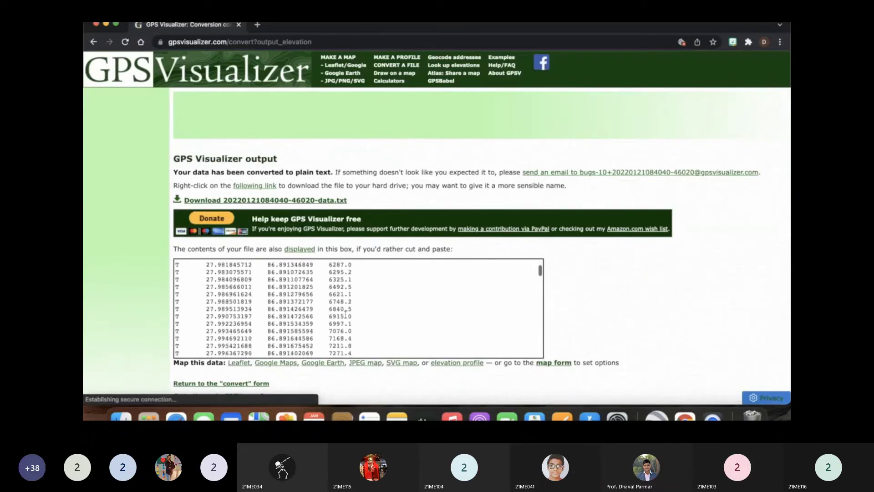
{"action": "scroll", "coordinate": [345, 314], "scroll_direction": "up", "scroll_amount": 12}
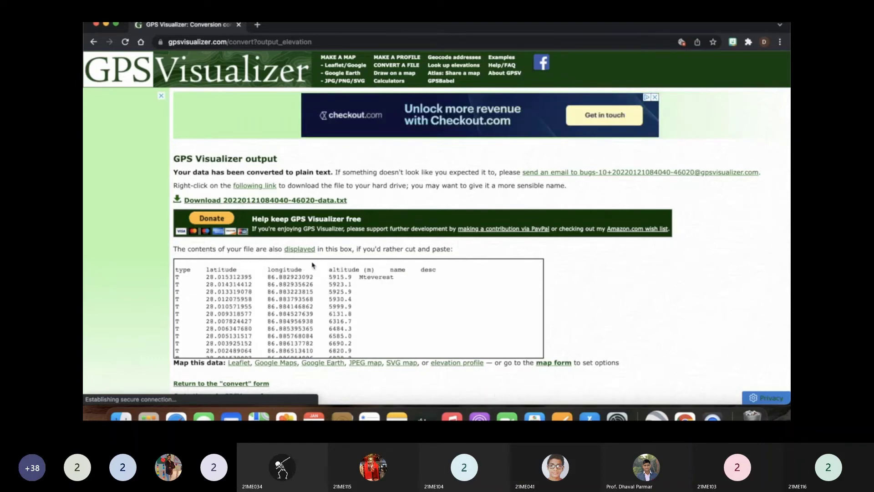
{"action": "left_click", "coordinate": [284, 201]}
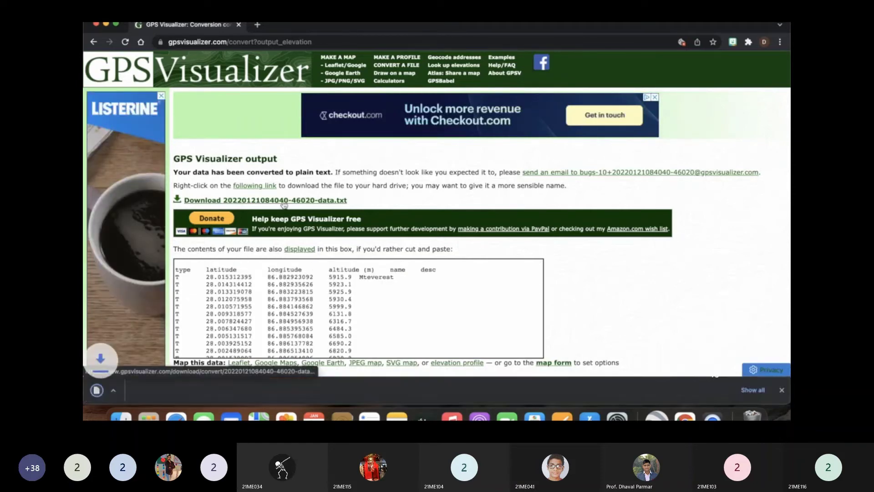
{"action": "left_click", "coordinate": [167, 396]}
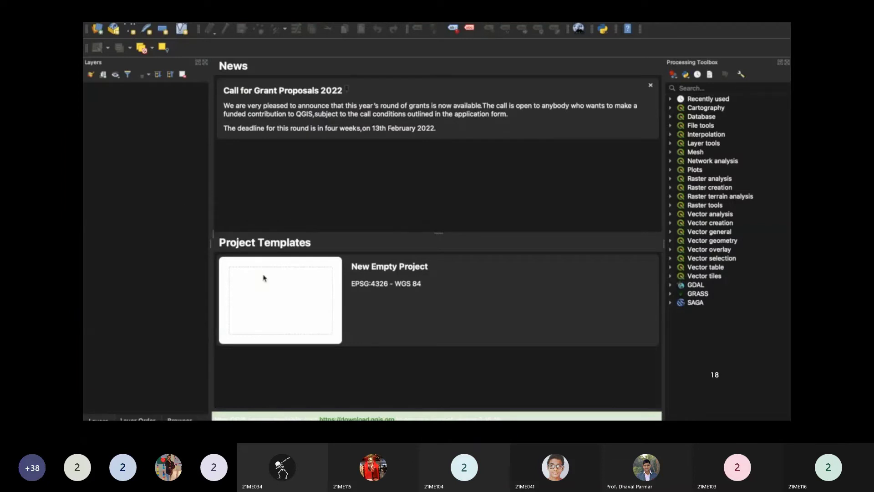
Step: Switch to QGIS, create a new empty project and start adding a delimited text layer
{"action": "double_click", "coordinate": [263, 278]}
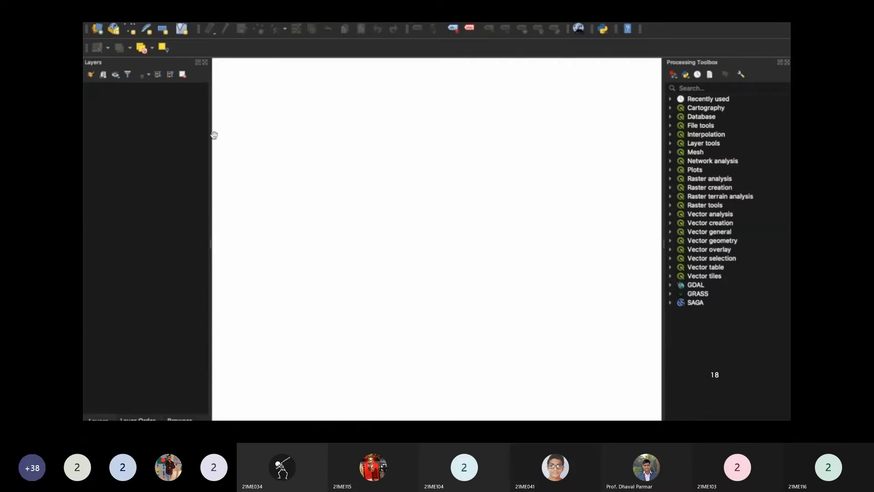
{"action": "left_click", "coordinate": [225, 22]}
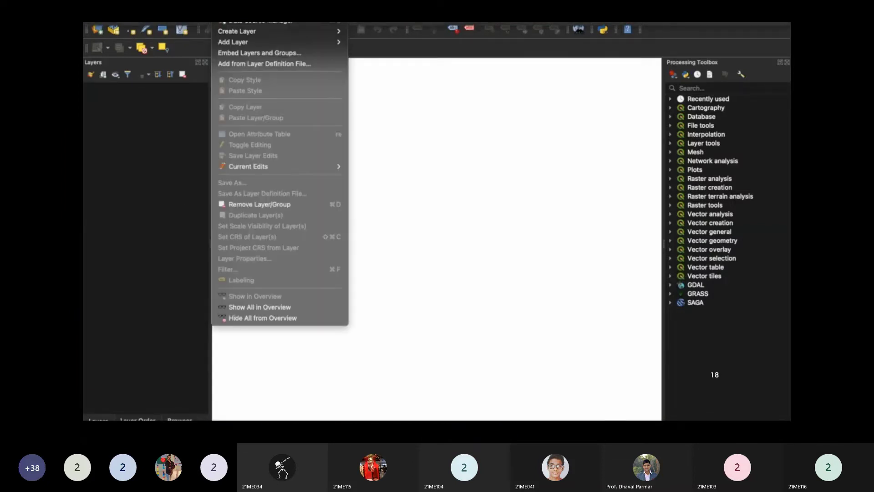
{"action": "mouse_move", "coordinate": [237, 43]}
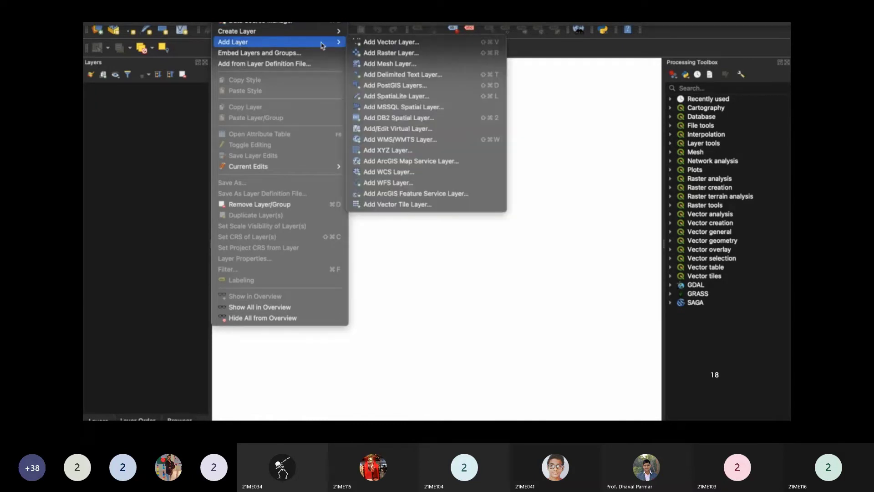
{"action": "left_click", "coordinate": [383, 75]}
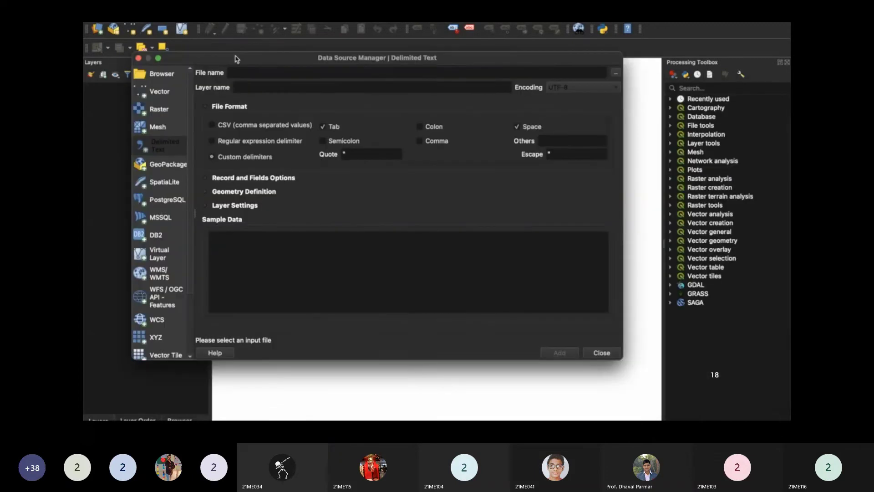
{"action": "left_click", "coordinate": [614, 72]}
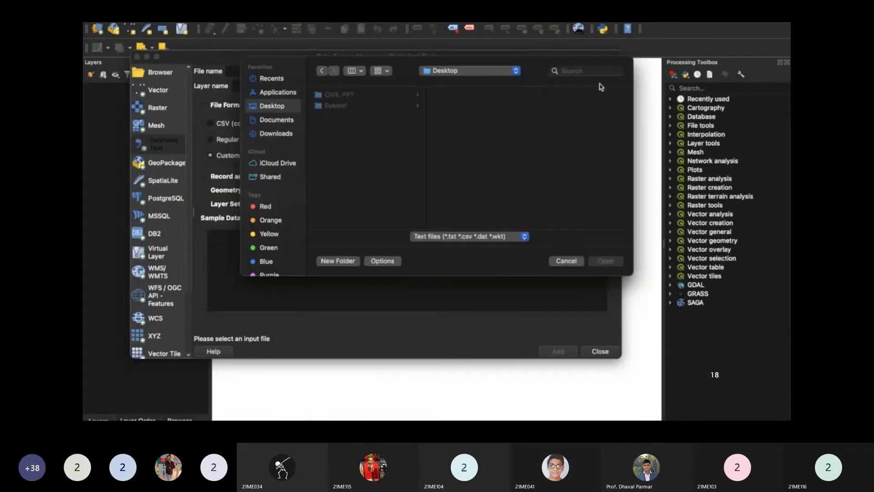
{"action": "left_click", "coordinate": [386, 95]}
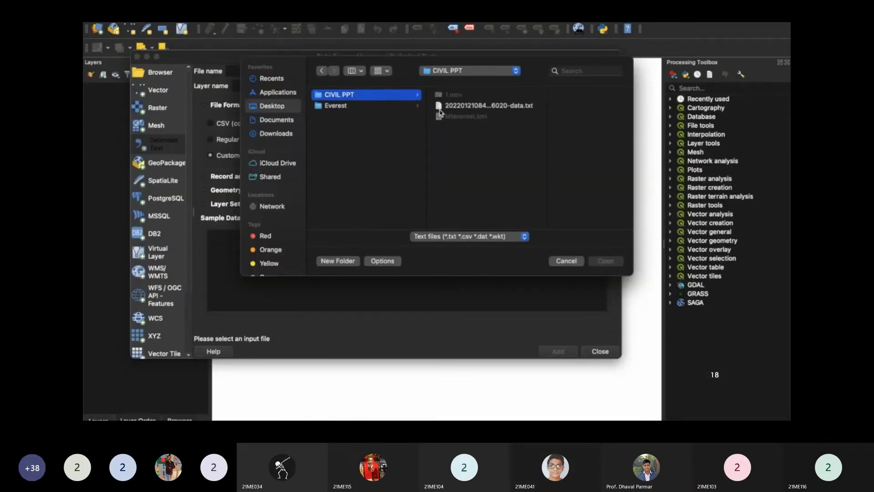
{"action": "left_click", "coordinate": [443, 109]}
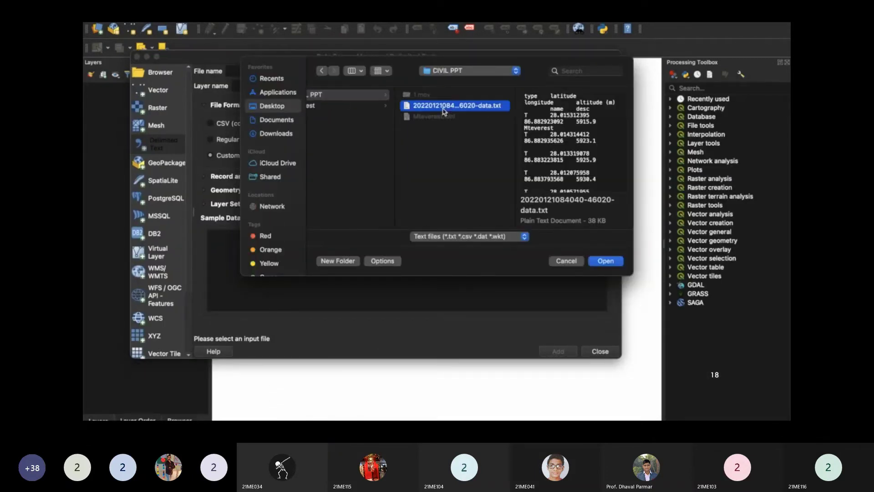
{"action": "left_click", "coordinate": [605, 261]}
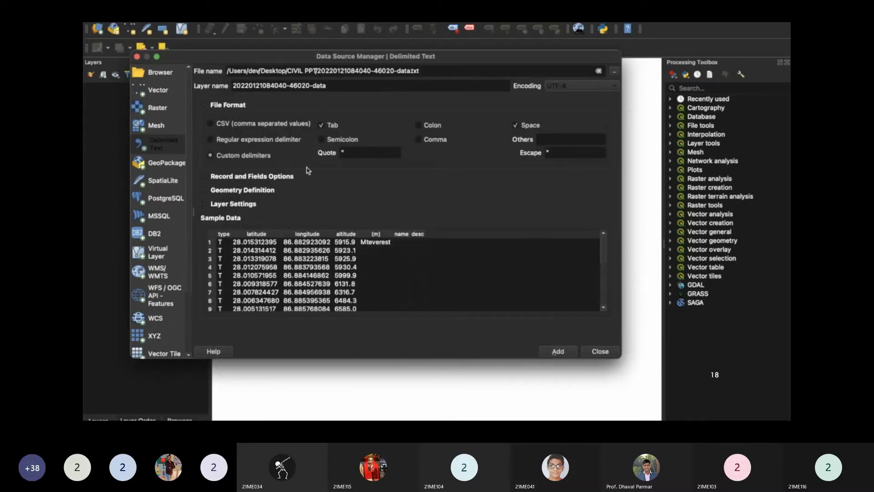
{"action": "scroll", "coordinate": [308, 283], "scroll_direction": "down", "scroll_amount": 4}
{"action": "scroll", "coordinate": [308, 282], "scroll_direction": "up", "scroll_amount": 4}
{"action": "left_click", "coordinate": [559, 351]}
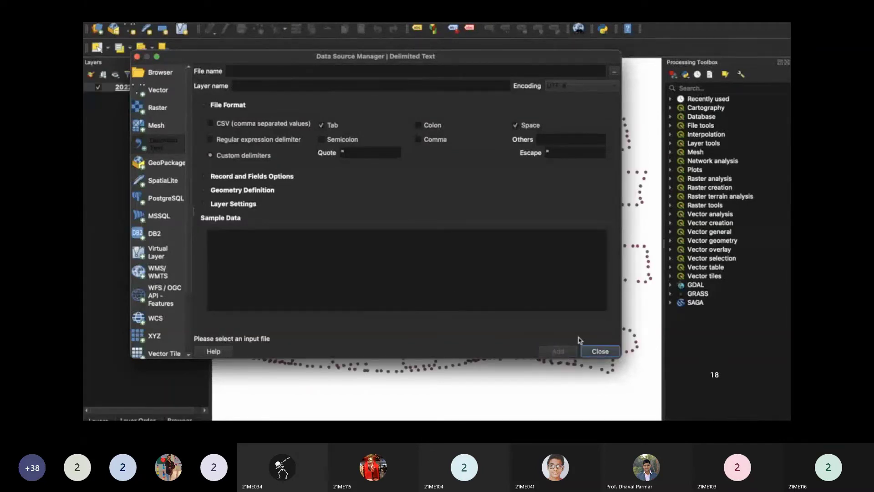
{"action": "left_click", "coordinate": [595, 352]}
Step: Open TIN interpolation and add the imported point layer as input with altitude as its interpolation attribute
{"action": "scroll", "coordinate": [488, 261], "scroll_direction": "down", "scroll_amount": 1}
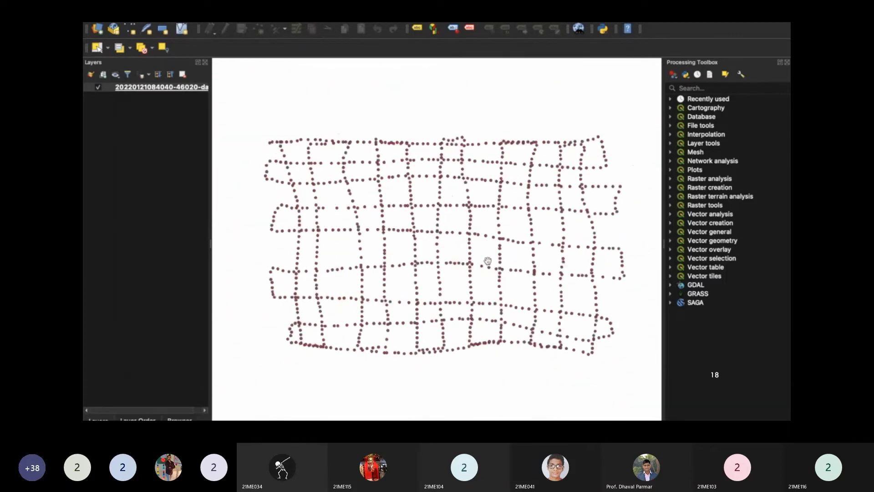
{"action": "left_click", "coordinate": [669, 136]}
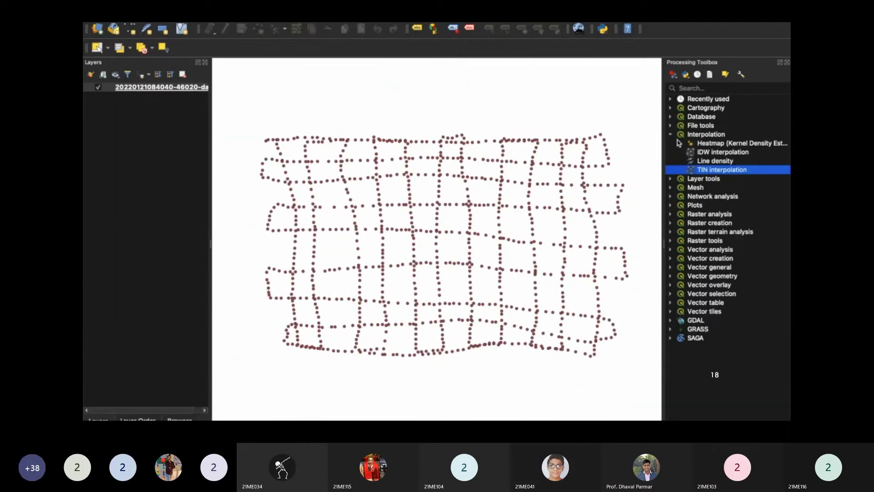
{"action": "double_click", "coordinate": [703, 171]}
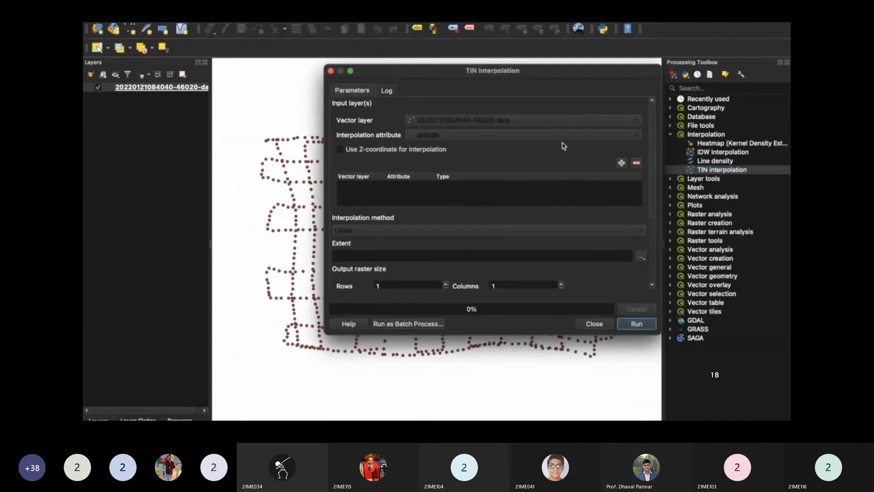
{"action": "left_click", "coordinate": [562, 123]}
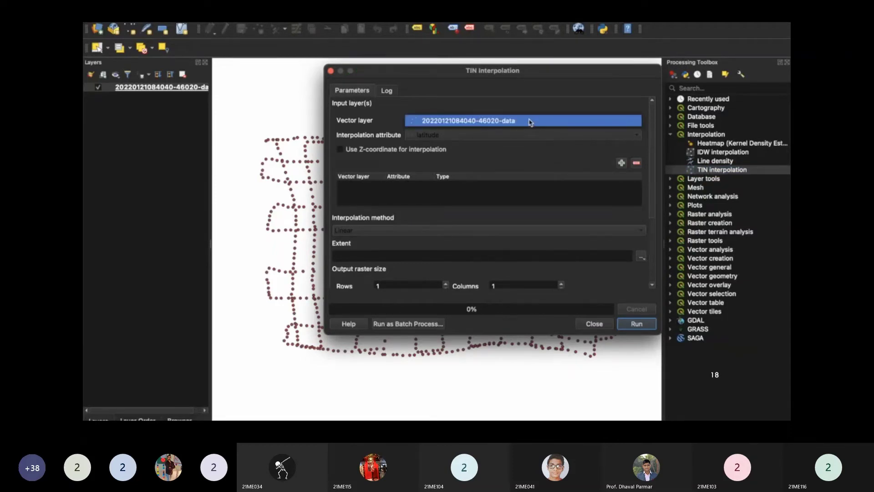
{"action": "left_click", "coordinate": [514, 135]}
{"action": "left_click", "coordinate": [514, 135]}
{"action": "left_click", "coordinate": [474, 161]}
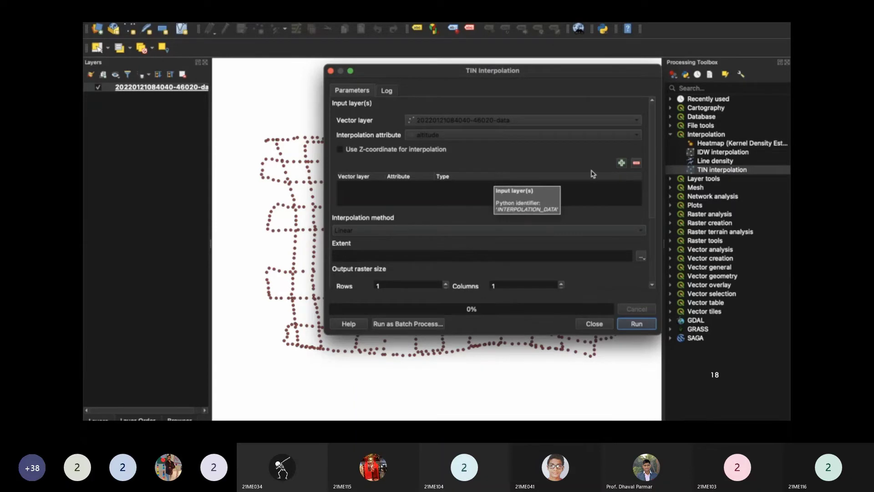
{"action": "left_click", "coordinate": [622, 163]}
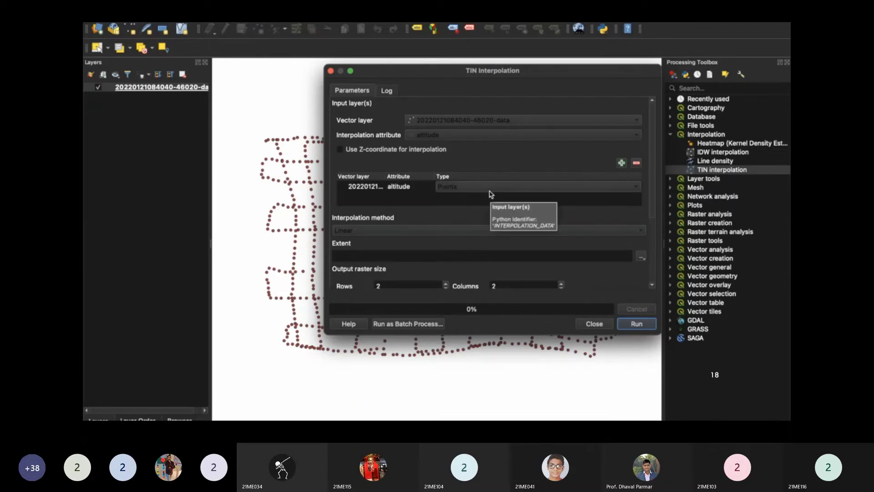
Step: Set the interpolation method to Clough-Toucher (cubic) and calculate the extent from the point layer
{"action": "left_click", "coordinate": [422, 230]}
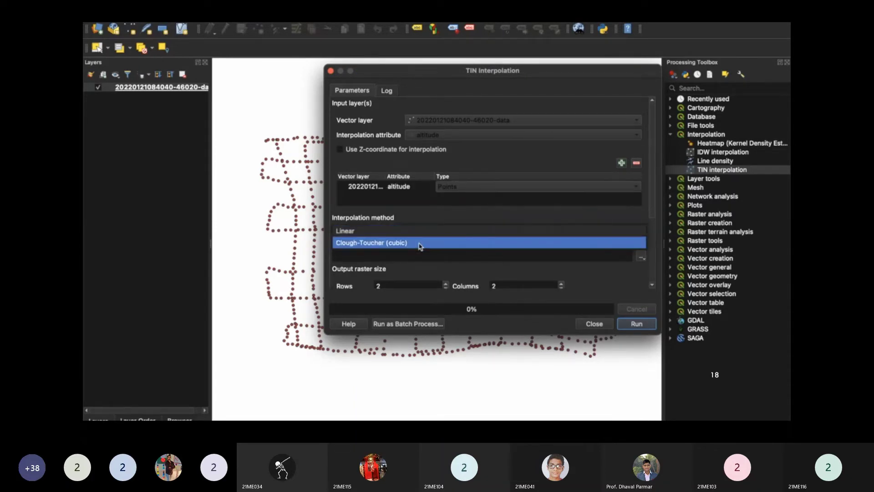
{"action": "left_click", "coordinate": [420, 244]}
{"action": "left_click", "coordinate": [641, 257]}
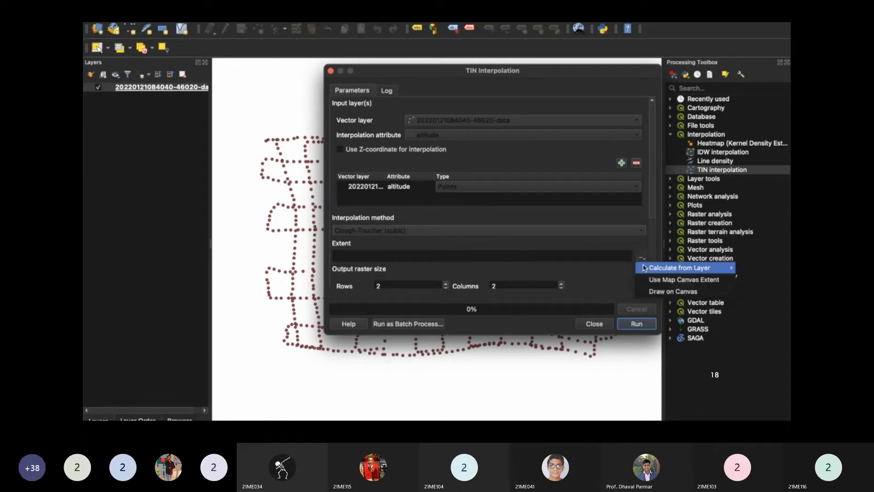
{"action": "mouse_move", "coordinate": [644, 267]}
{"action": "left_click", "coordinate": [617, 268]}
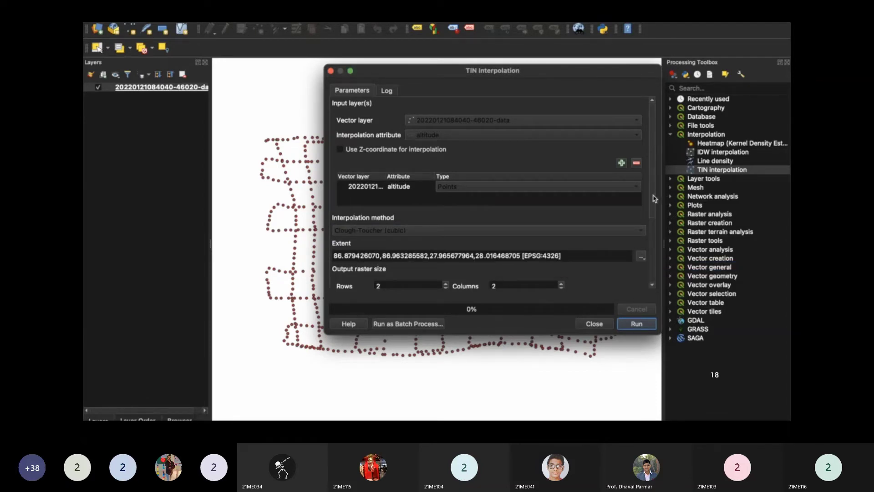
Step: Set the output raster size to 5231 rows and 5313 columns
{"action": "left_click_drag", "start_coordinate": [654, 198], "coordinate": [651, 221]}
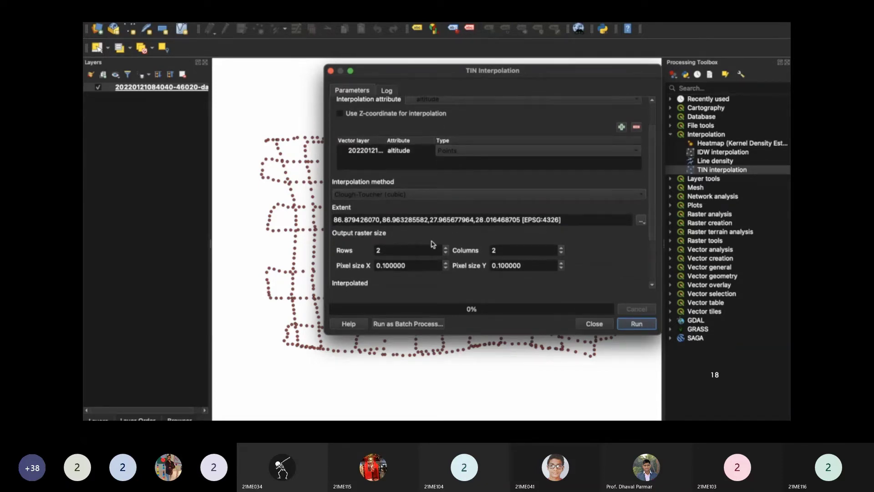
{"action": "left_click", "coordinate": [411, 250]}
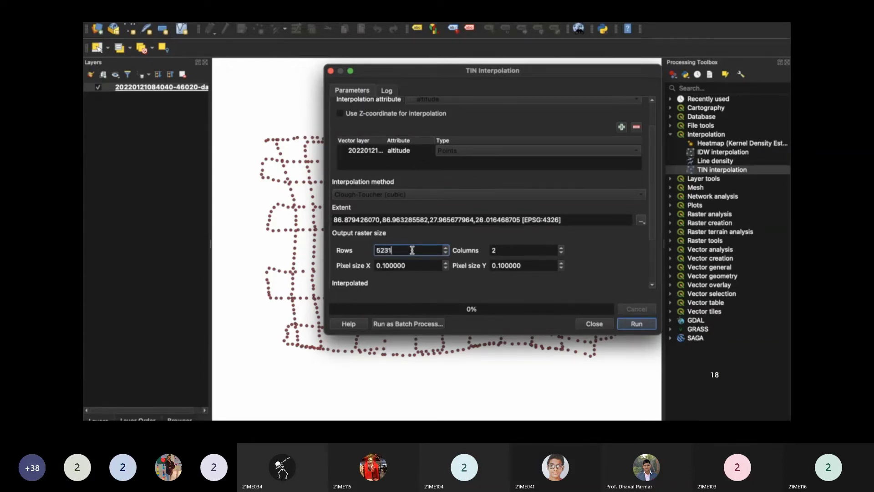
{"action": "type", "text": "5231"}
{"action": "key", "text": "Tab"}
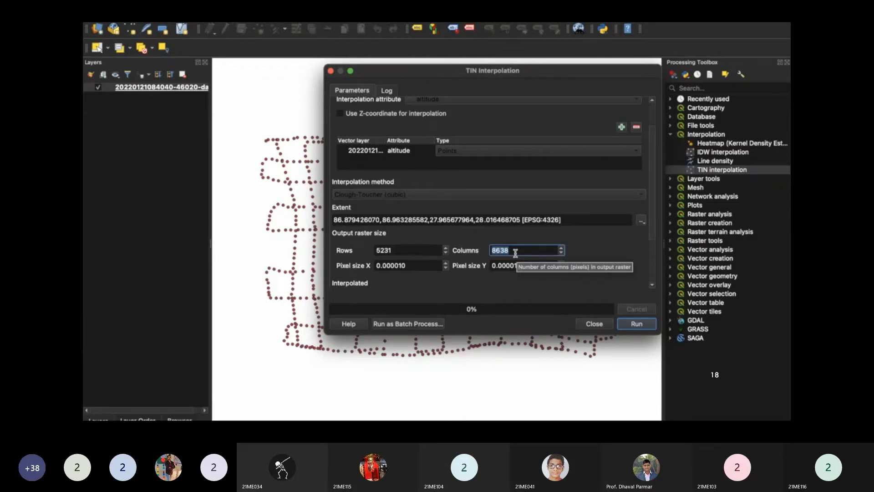
{"action": "type", "text": "5313"}
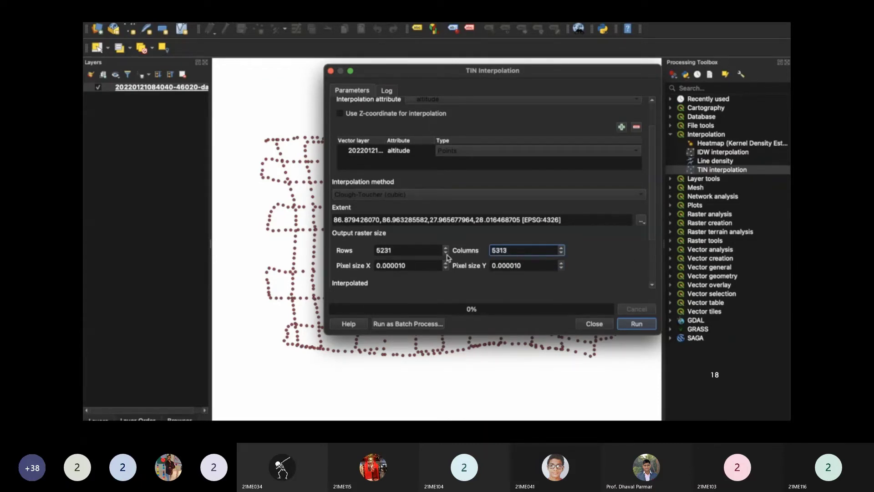
Step: Set the pixel size to 0.000016 and the interpolated raster output to Interpolated.tif in the CIVIL PPT folder
{"action": "left_click", "coordinate": [414, 265]}
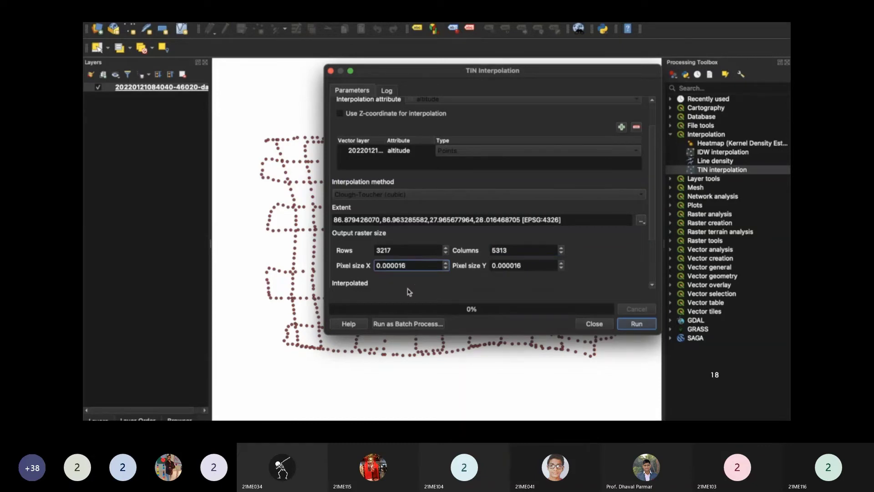
{"action": "left_click_drag", "start_coordinate": [652, 228], "coordinate": [647, 273]}
{"action": "left_click", "coordinate": [642, 228]}
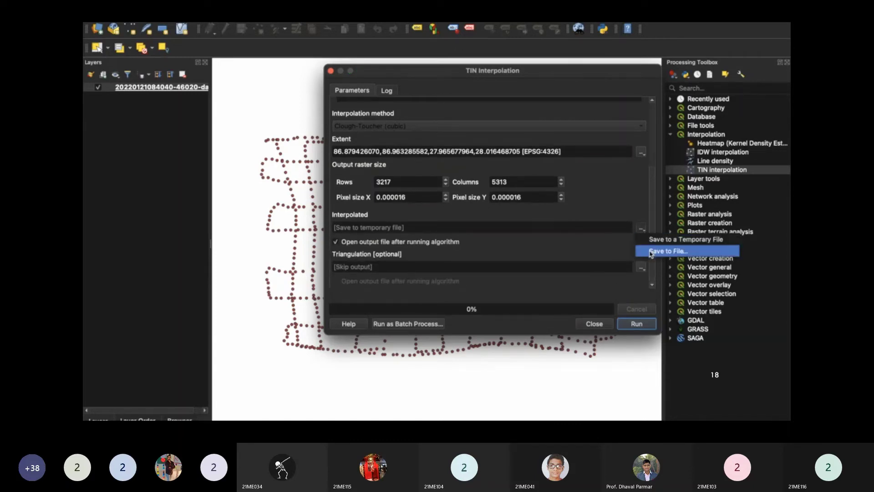
{"action": "left_click", "coordinate": [667, 251]}
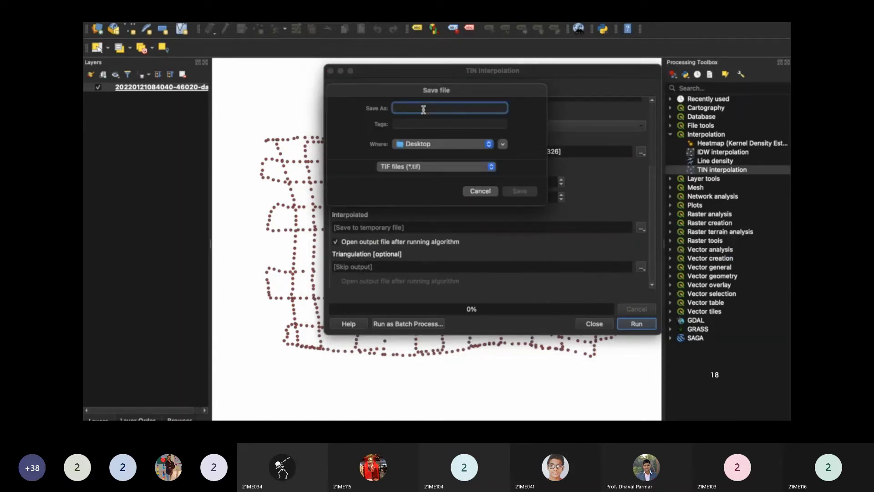
{"action": "type", "text": "Interpolated"}
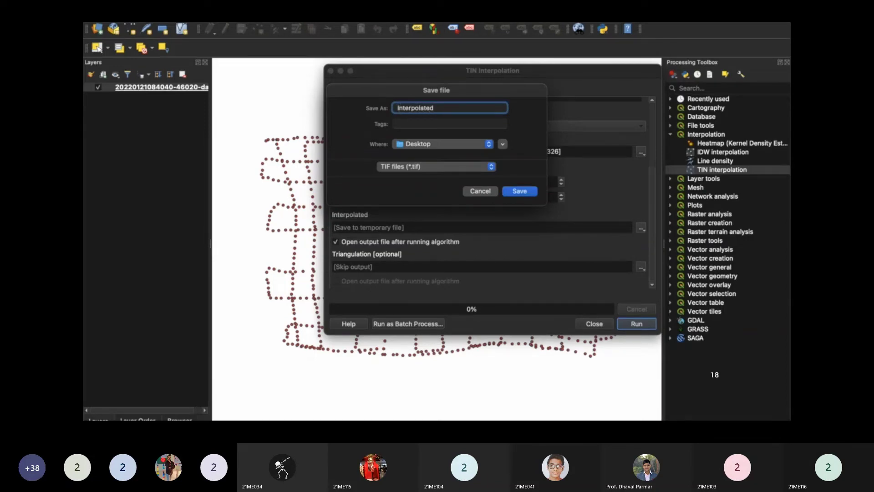
{"action": "left_click", "coordinate": [503, 143]}
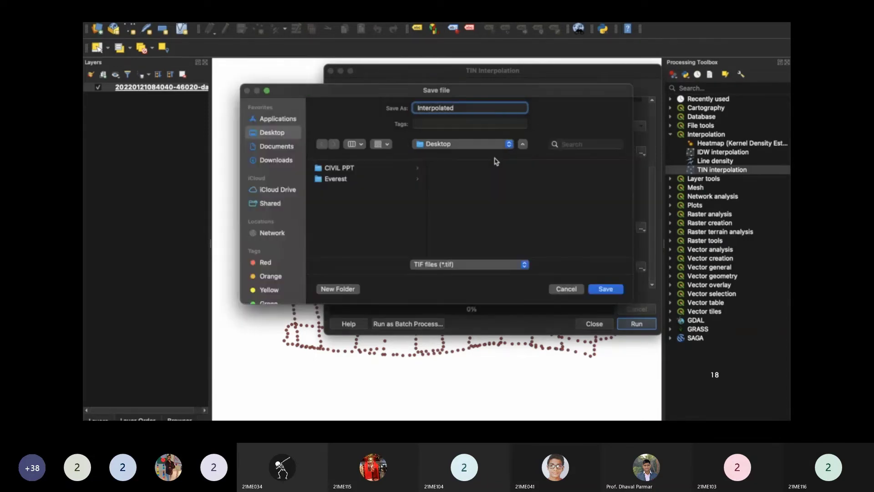
{"action": "left_click", "coordinate": [381, 168]}
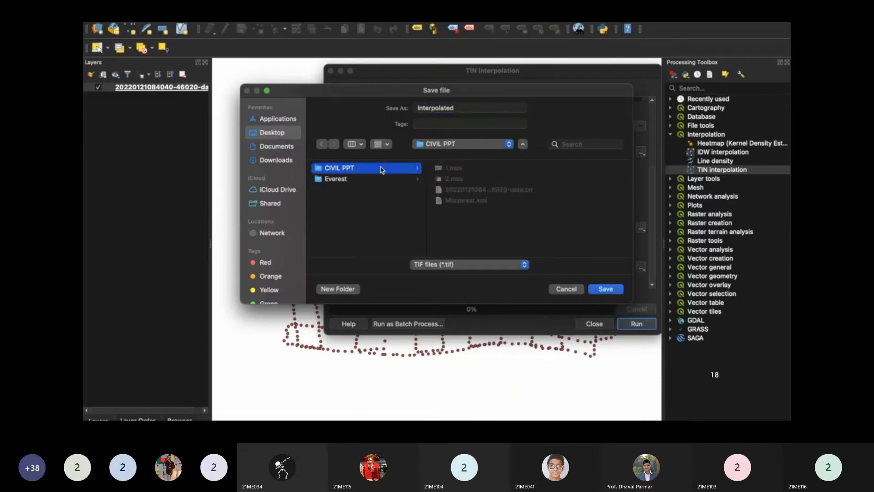
{"action": "left_click", "coordinate": [605, 289]}
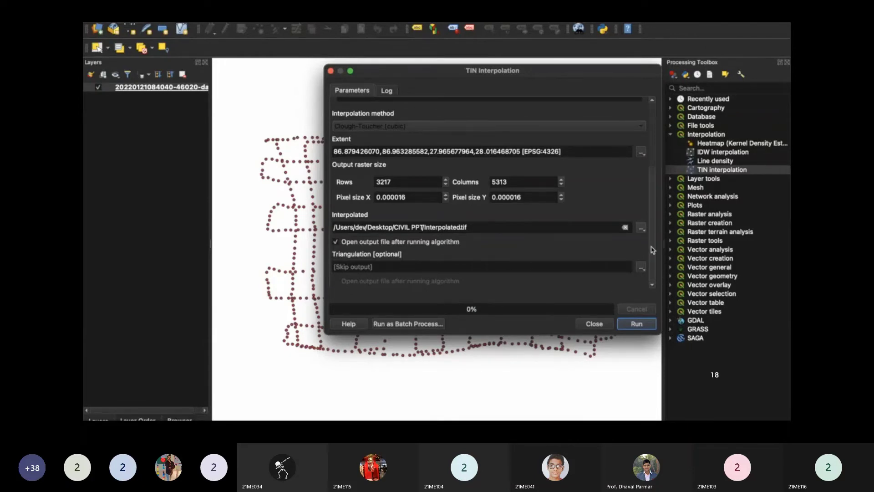
Step: Set the triangulation output to a file named Triangulation.kml in the CIVIL PPT folder
{"action": "left_click", "coordinate": [641, 268]}
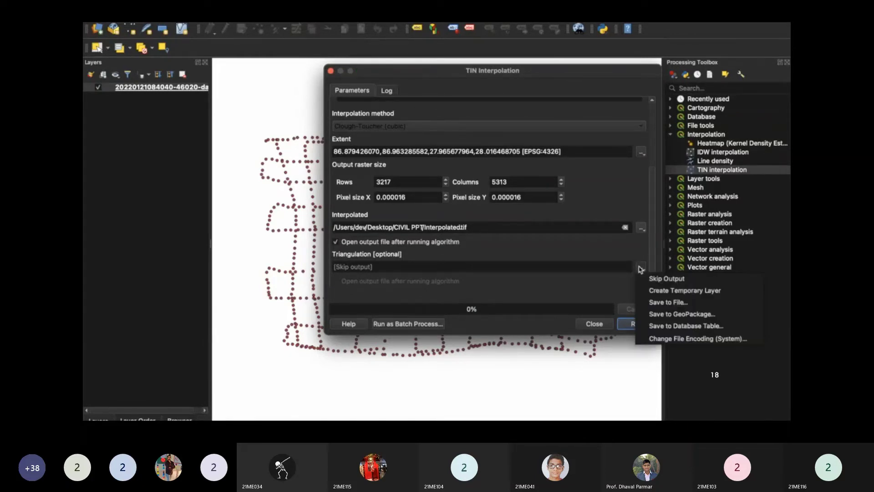
{"action": "left_click", "coordinate": [643, 299]}
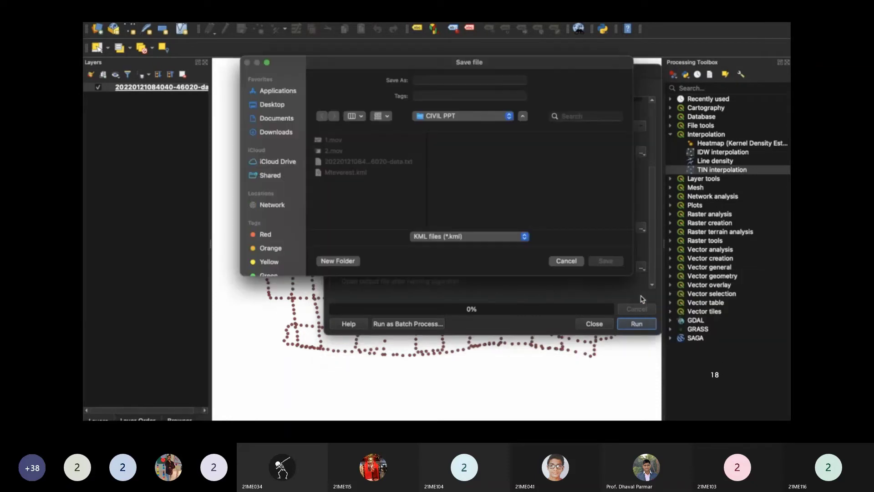
{"action": "left_click", "coordinate": [482, 80]}
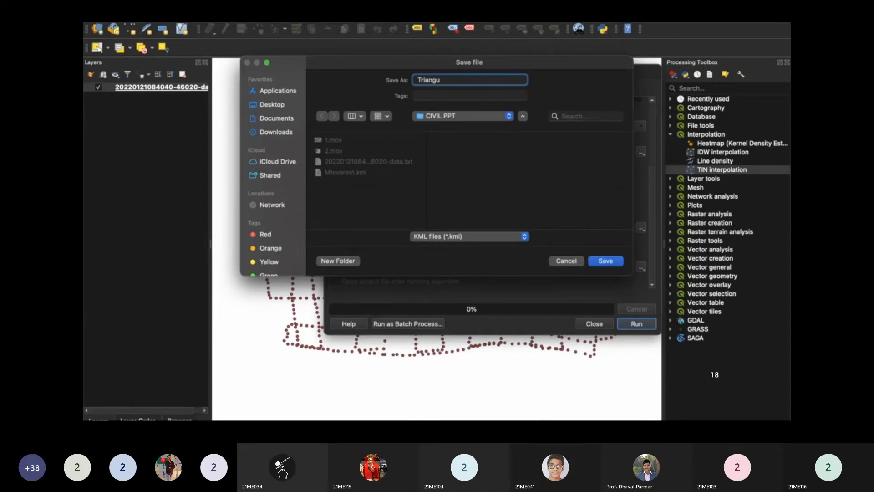
{"action": "type", "text": "lation.kml"}
{"action": "left_click", "coordinate": [605, 261]}
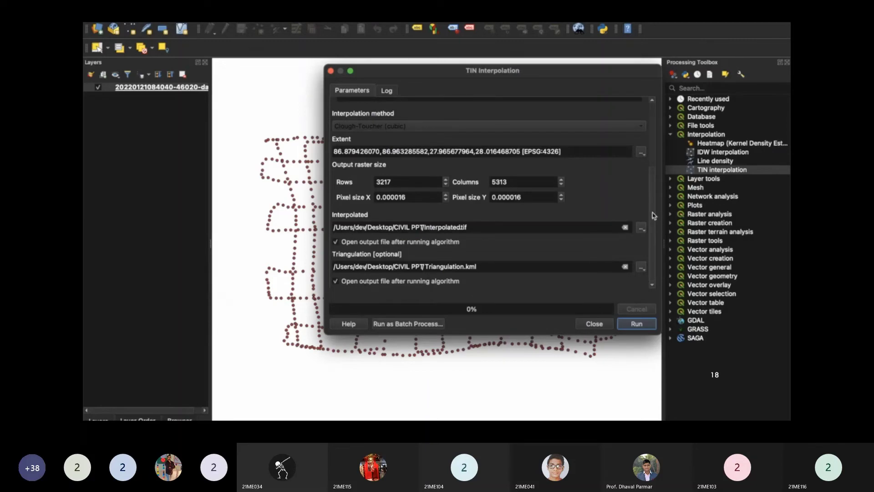
Step: Run the TIN interpolation, and hide the imported point layer and the Triangulation layer
{"action": "left_click", "coordinate": [634, 324]}
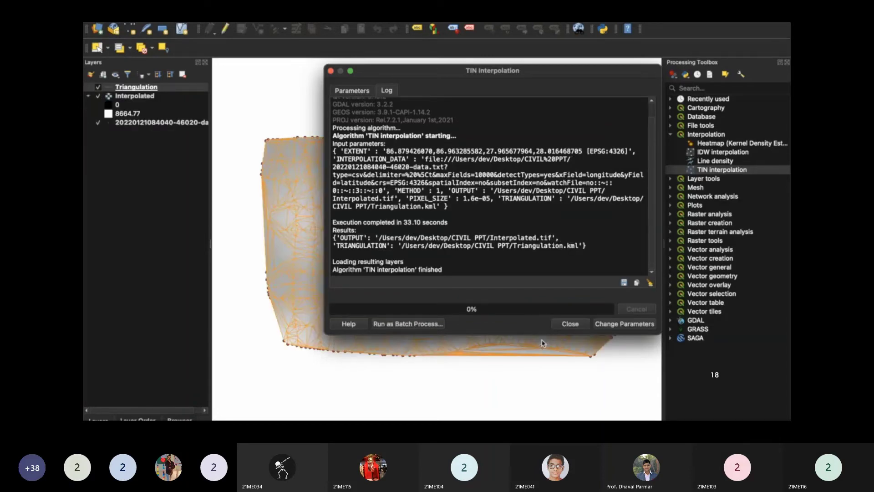
{"action": "left_click", "coordinate": [571, 324]}
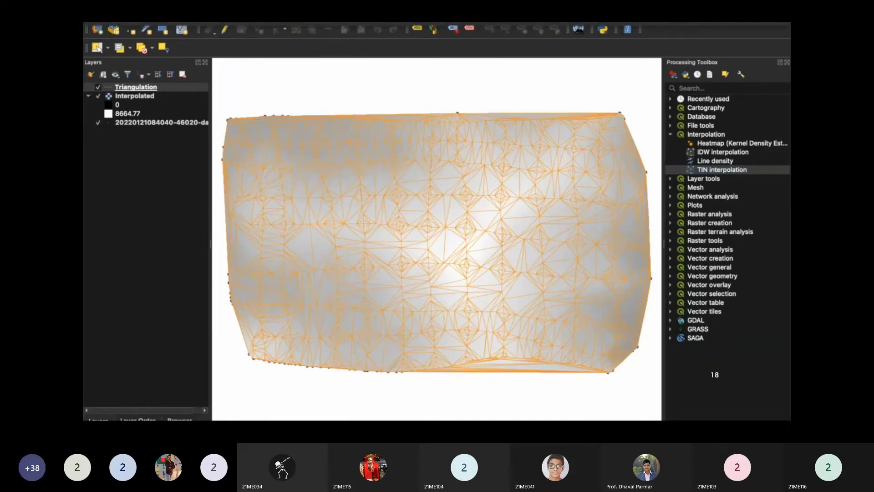
{"action": "left_click", "coordinate": [98, 122]}
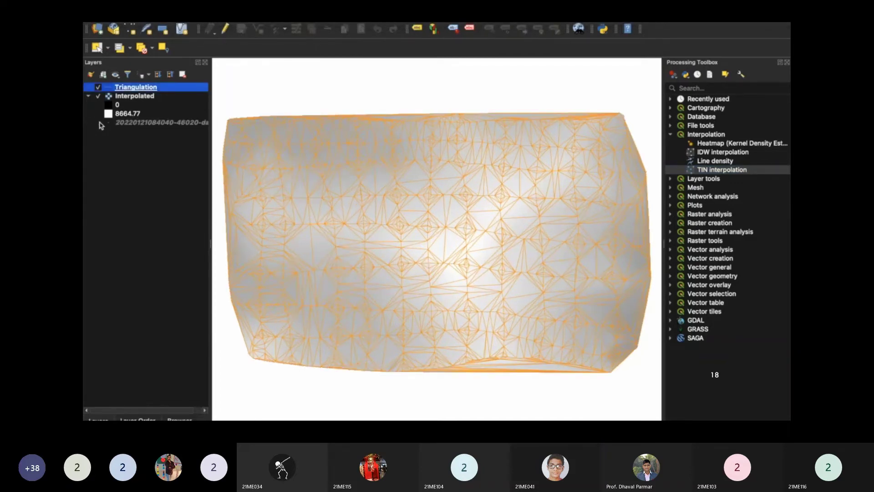
{"action": "left_click", "coordinate": [98, 88]}
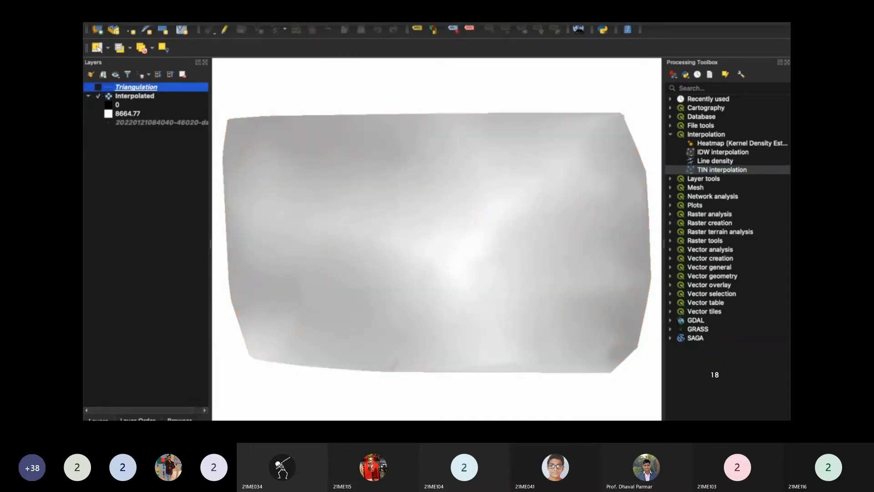
Step: Open Clip Raster by Extent for the Interpolated raster and calculate the clipping extent from that layer
{"action": "left_click", "coordinate": [341, 18]}
{"action": "mouse_move", "coordinate": [356, 83]}
{"action": "left_click", "coordinate": [459, 85]}
{"action": "left_click", "coordinate": [640, 115]}
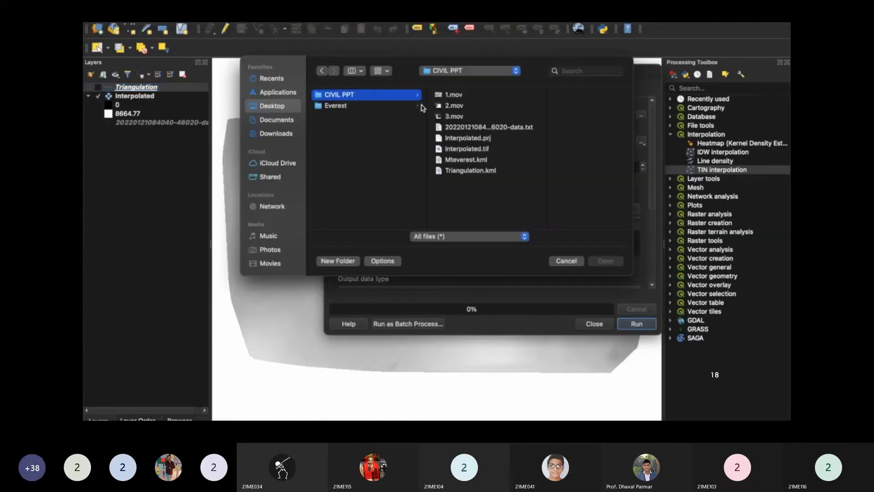
{"action": "left_click", "coordinate": [566, 257]}
{"action": "left_click", "coordinate": [641, 142]}
{"action": "mouse_move", "coordinate": [640, 154]}
{"action": "left_click", "coordinate": [594, 155]}
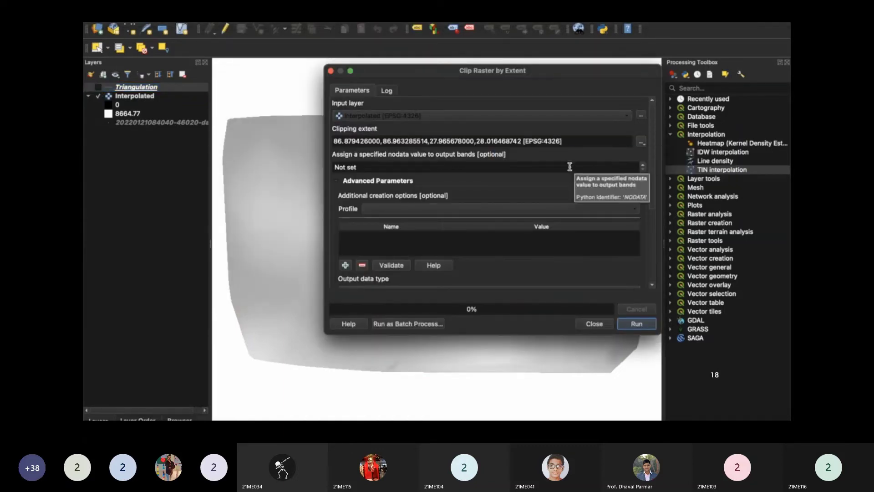
Step: Set the clipped output to Cliped.tif in the CIVIL PPT folder and run the clip
{"action": "scroll", "coordinate": [634, 259], "scroll_direction": "down", "scroll_amount": 5}
{"action": "scroll", "coordinate": [652, 203], "scroll_direction": "down", "scroll_amount": 2}
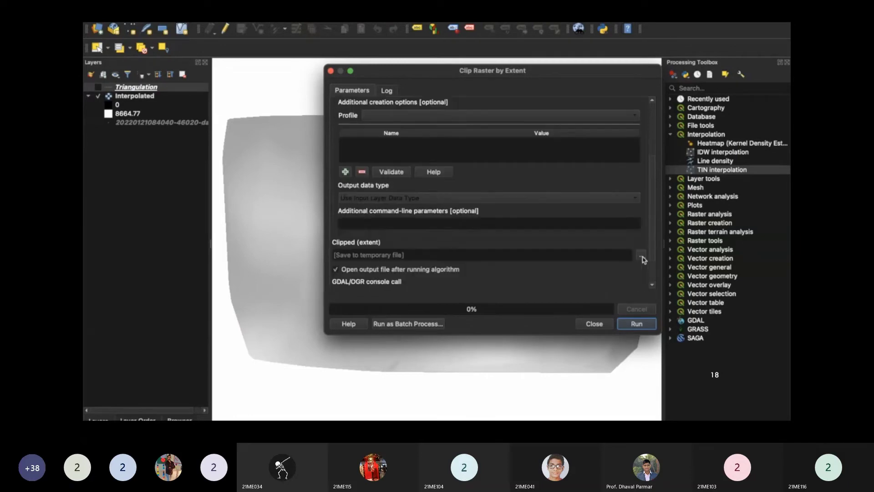
{"action": "left_click", "coordinate": [642, 255]}
{"action": "left_click", "coordinate": [660, 278]}
{"action": "type", "text": "Cliped"}
{"action": "left_click", "coordinate": [600, 263]}
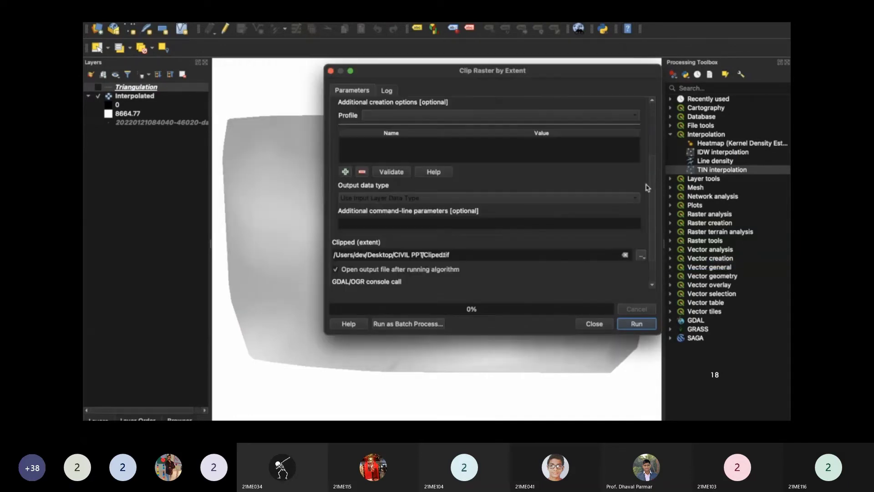
{"action": "scroll", "coordinate": [635, 255], "scroll_direction": "down", "scroll_amount": 2}
{"action": "left_click", "coordinate": [632, 324]}
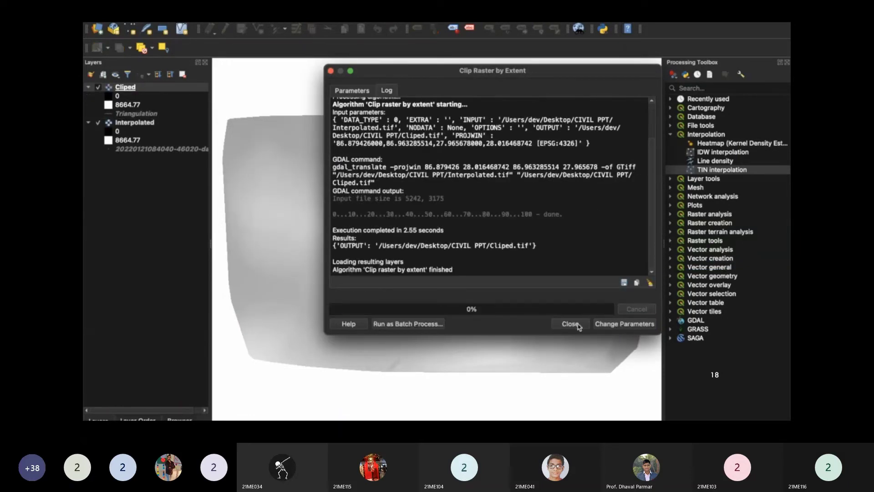
{"action": "left_click", "coordinate": [571, 324]}
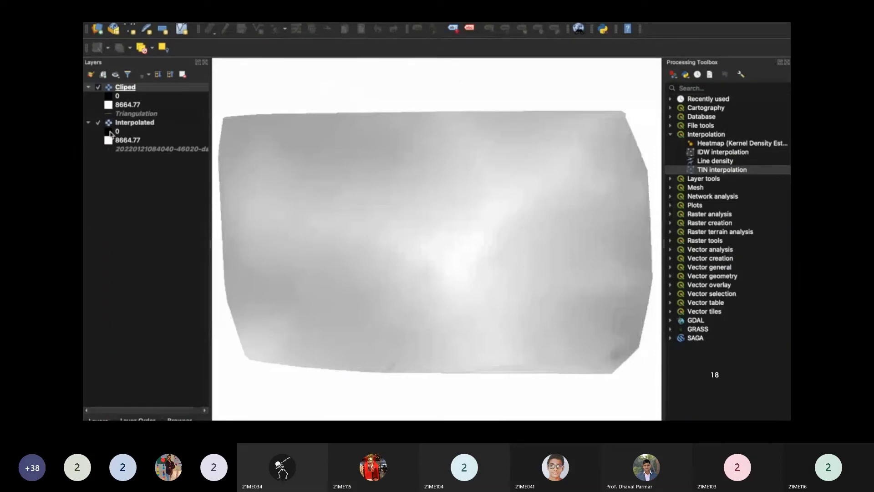
Step: Hide the Interpolated layer and set the Cliped layer's symbology render type to Singleband pseudocolor
{"action": "left_click", "coordinate": [98, 122]}
{"action": "right_click", "coordinate": [150, 90]}
{"action": "left_click", "coordinate": [172, 268]}
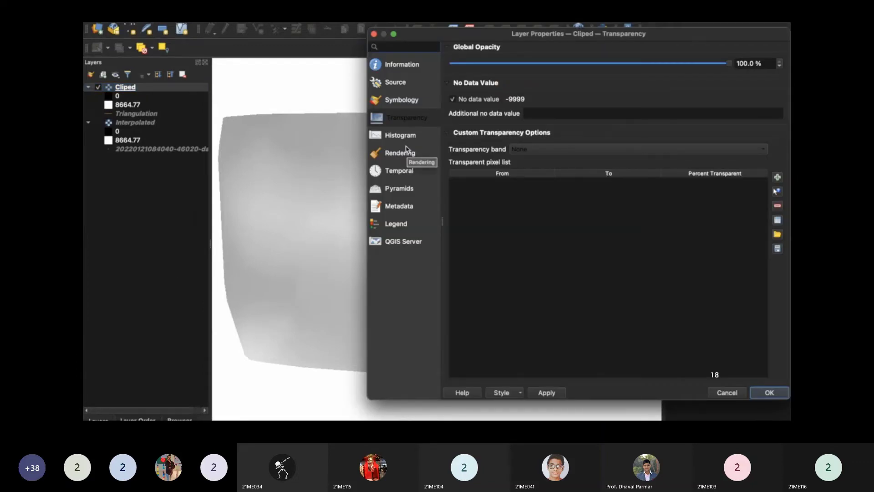
{"action": "left_click", "coordinate": [436, 104]}
{"action": "left_click_drag", "start_coordinate": [602, 39], "coordinate": [514, 38]}
{"action": "left_click", "coordinate": [466, 64]}
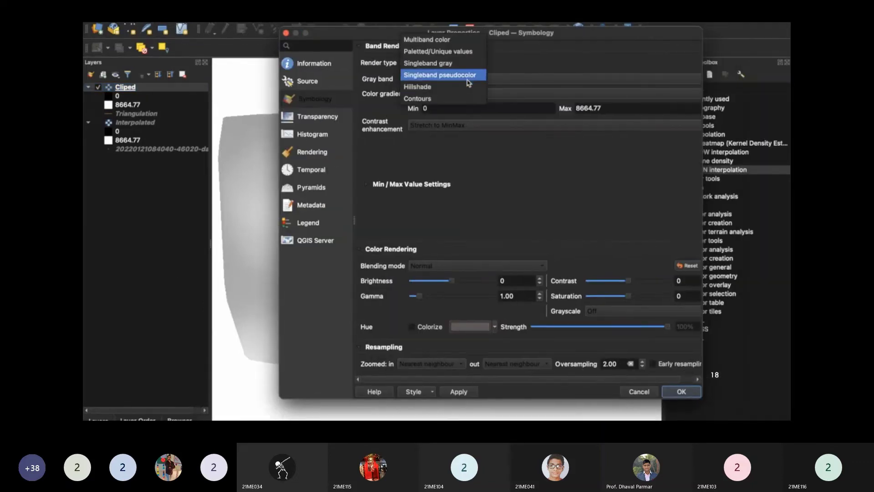
{"action": "left_click", "coordinate": [468, 78]}
Step: Examine the band, interpolation, color ramp and classification mode options of the Cliped layer's pseudocolor rendering
{"action": "left_click", "coordinate": [499, 79]}
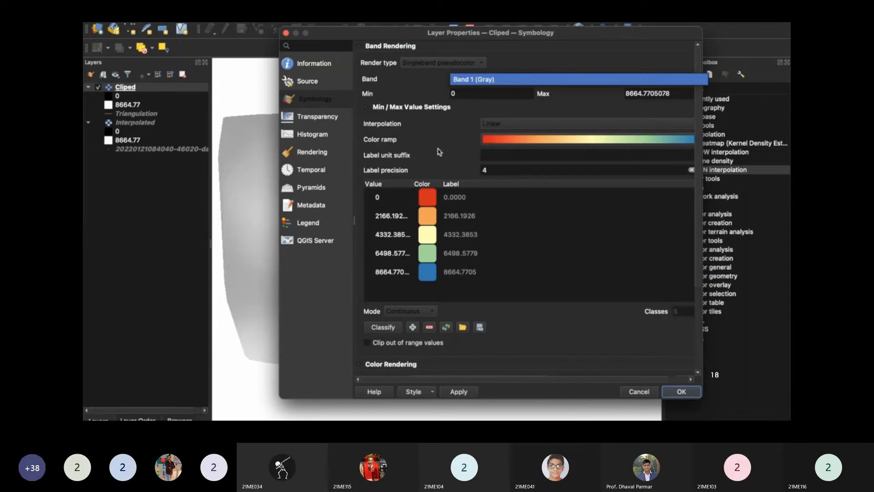
{"action": "left_click", "coordinate": [547, 123]}
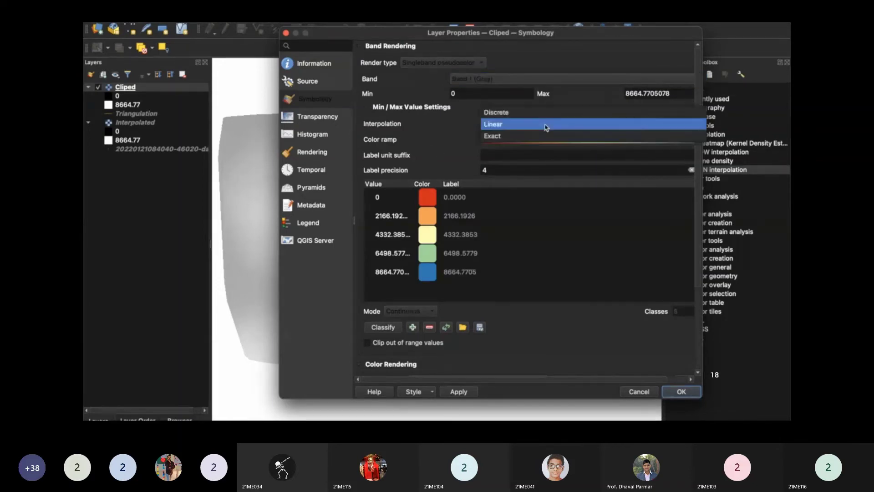
{"action": "left_click", "coordinate": [532, 86]}
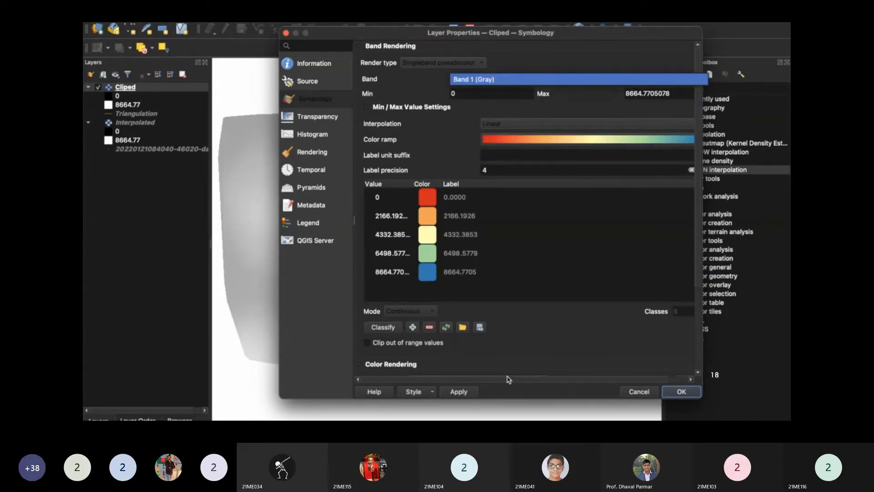
{"action": "left_click", "coordinate": [553, 385]}
{"action": "scroll", "coordinate": [606, 368], "scroll_direction": "right", "scroll_amount": 2}
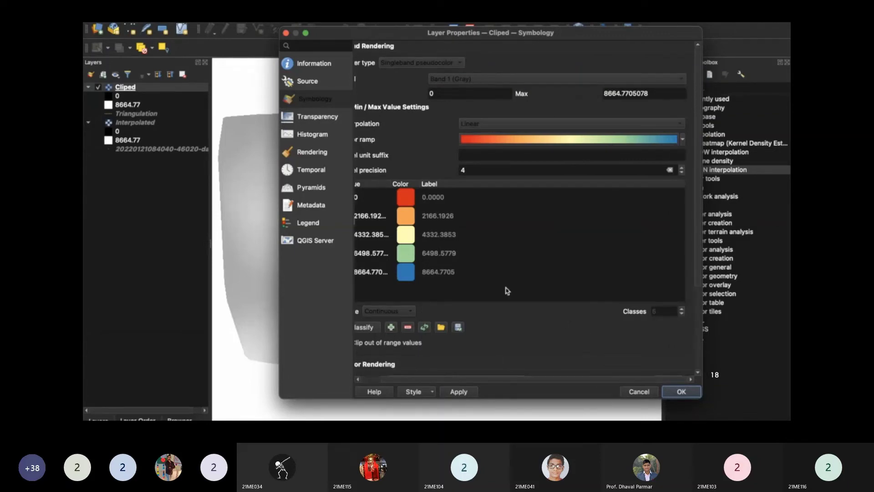
{"action": "left_click", "coordinate": [681, 126]}
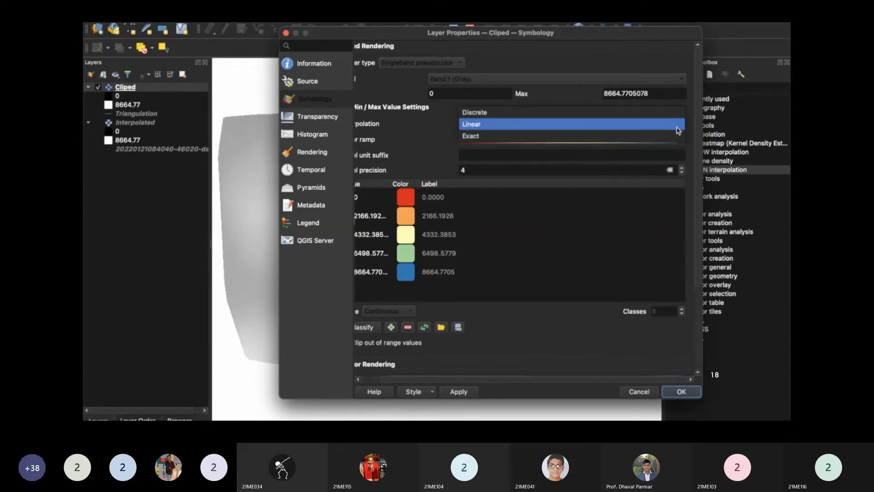
{"action": "left_click", "coordinate": [682, 124]}
{"action": "left_click", "coordinate": [682, 140]}
{"action": "left_click", "coordinate": [537, 237]}
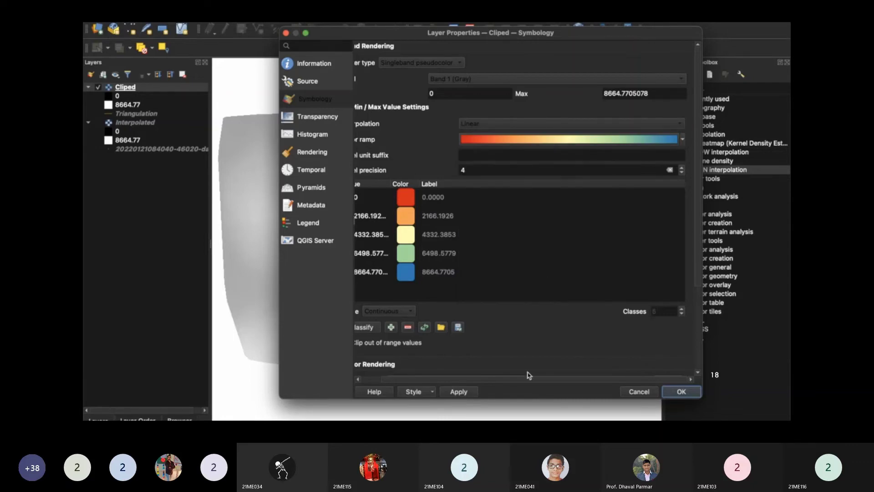
{"action": "left_click_drag", "start_coordinate": [525, 378], "coordinate": [494, 371]}
{"action": "left_click", "coordinate": [427, 314]}
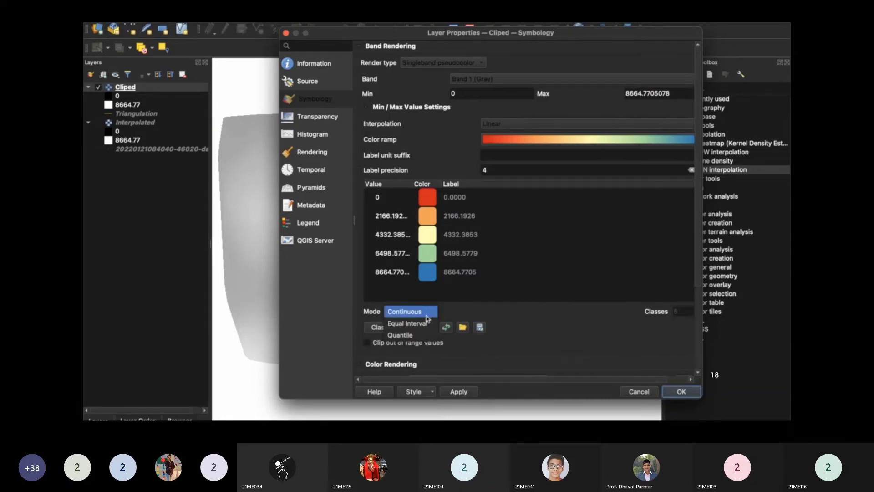
Step: Set the Cliped layer's blending mode to Multiply and apply the symbology settings
{"action": "scroll", "coordinate": [509, 310], "scroll_direction": "down", "scroll_amount": 4}
{"action": "left_click", "coordinate": [507, 306]}
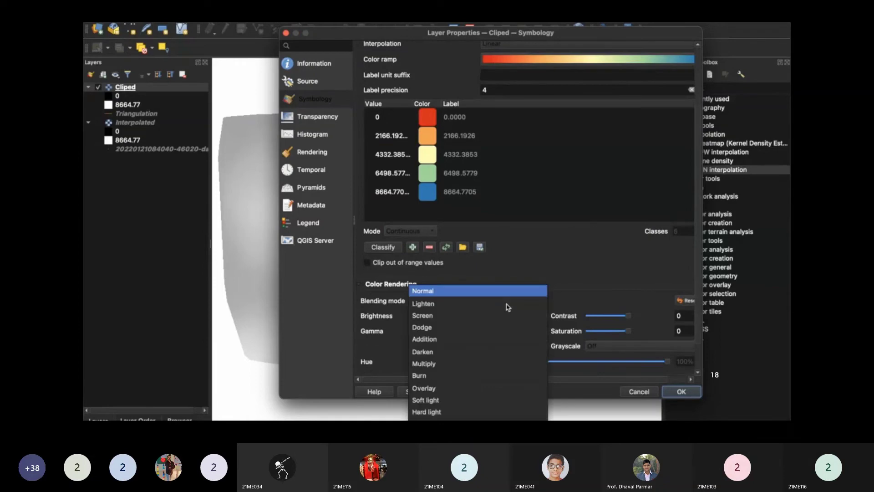
{"action": "left_click", "coordinate": [462, 361]}
{"action": "scroll", "coordinate": [541, 266], "scroll_direction": "down", "scroll_amount": 2}
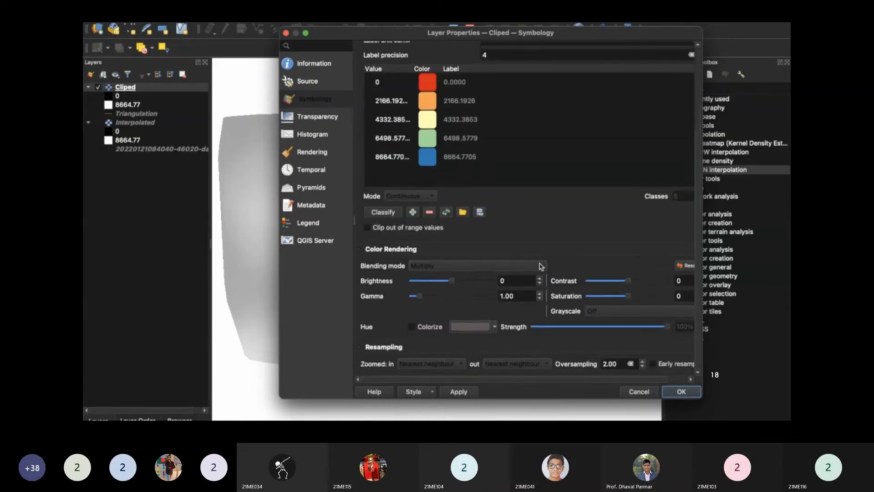
{"action": "left_click", "coordinate": [671, 394]}
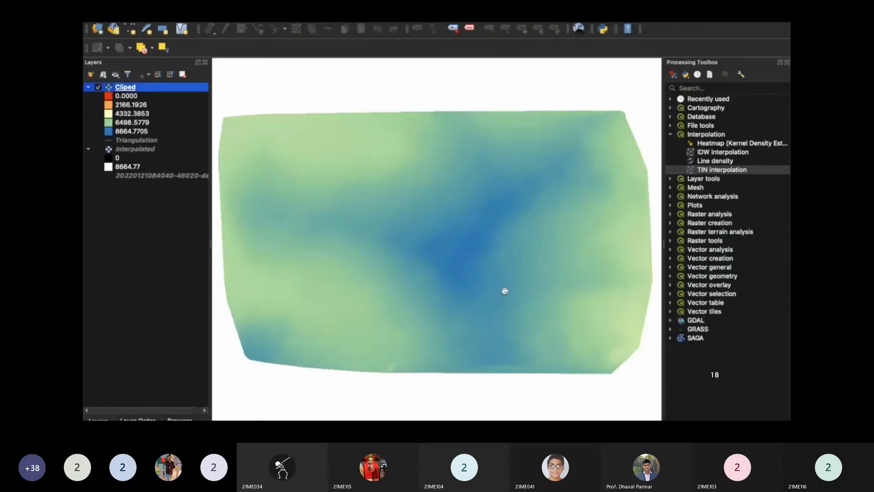
Step: Extract contour lines from the Cliped raster at an interval of 20, with ELEV as the attribute name, as a temporary layer
{"action": "scroll", "coordinate": [503, 289], "scroll_direction": "down", "scroll_amount": 2}
{"action": "left_click", "coordinate": [359, 20]}
{"action": "mouse_move", "coordinate": [366, 85]}
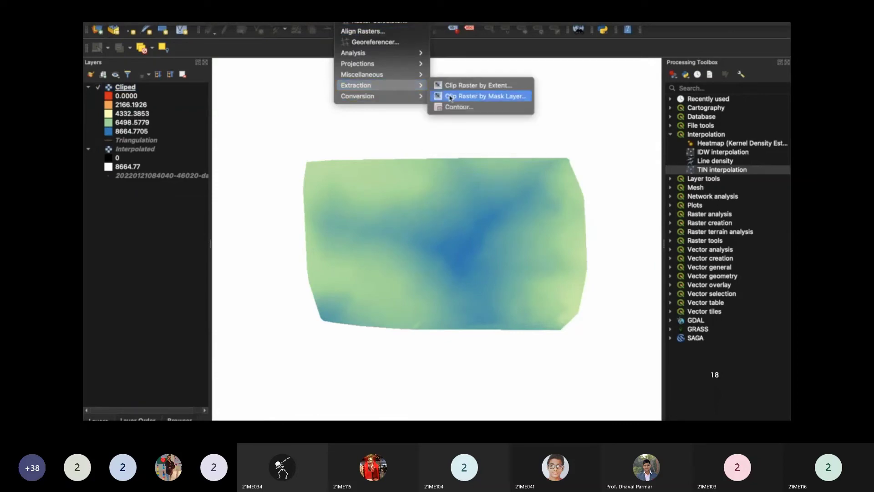
{"action": "left_click", "coordinate": [456, 107]}
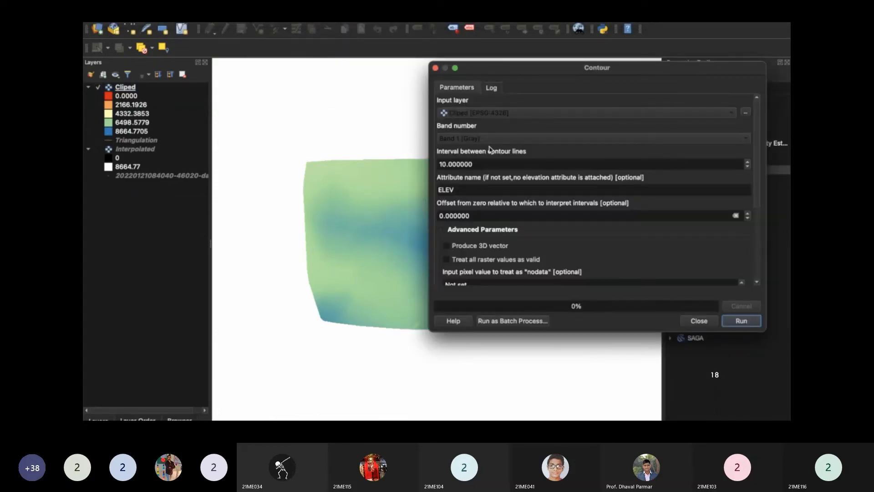
{"action": "left_click", "coordinate": [446, 164]}
{"action": "key", "text": "BackSpace"}
{"action": "key", "text": "BackSpace"}
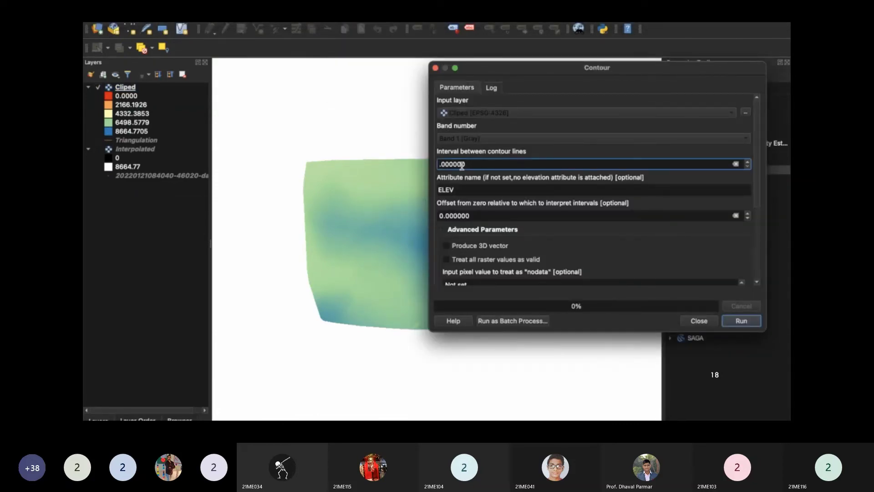
{"action": "type", "text": "20"}
{"action": "left_click_drag", "start_coordinate": [760, 181], "coordinate": [744, 263]}
{"action": "left_click", "coordinate": [741, 322]}
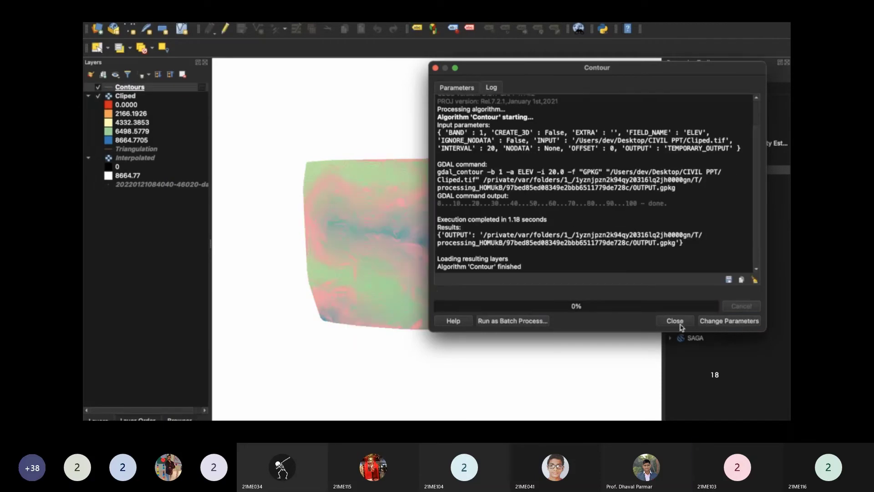
{"action": "left_click", "coordinate": [681, 324]}
Step: Hide the Cliped layer and collapse the legends of the Cliped and Interpolated layers
{"action": "left_click", "coordinate": [98, 96]}
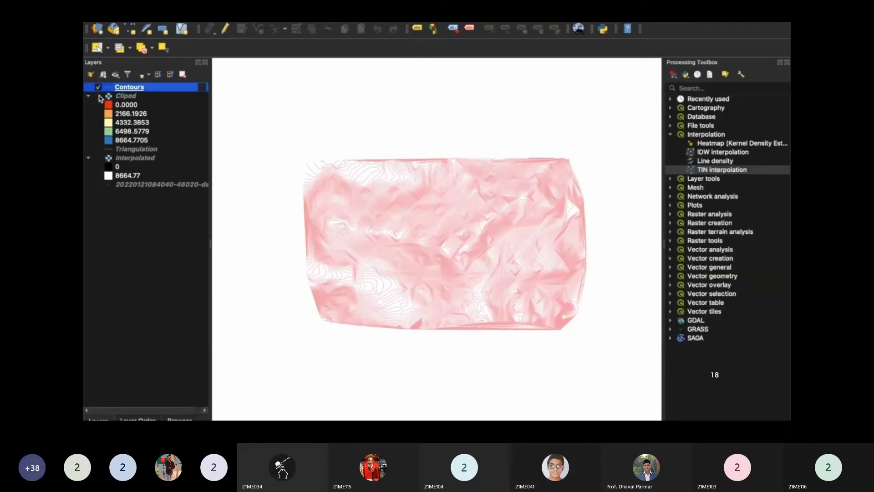
{"action": "left_click", "coordinate": [88, 96]}
{"action": "left_click", "coordinate": [89, 114]}
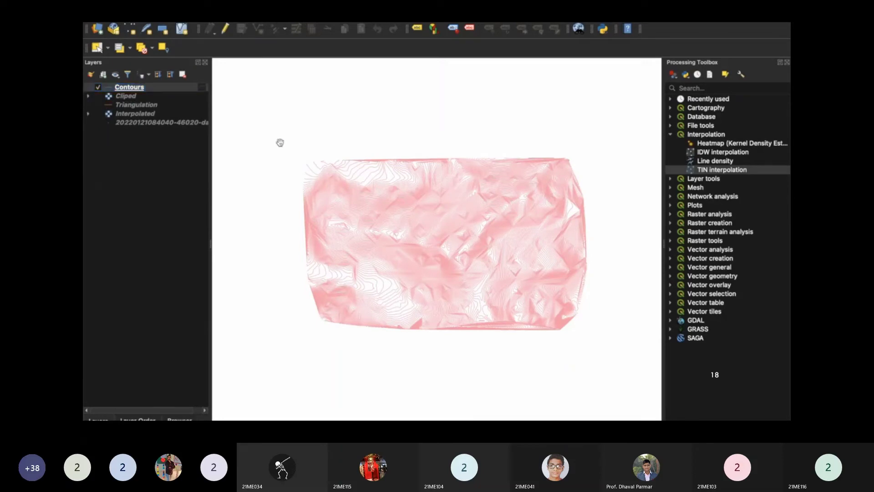
Step: Set the line symbol color of the Contours layer to black (#000000)
{"action": "right_click", "coordinate": [190, 90]}
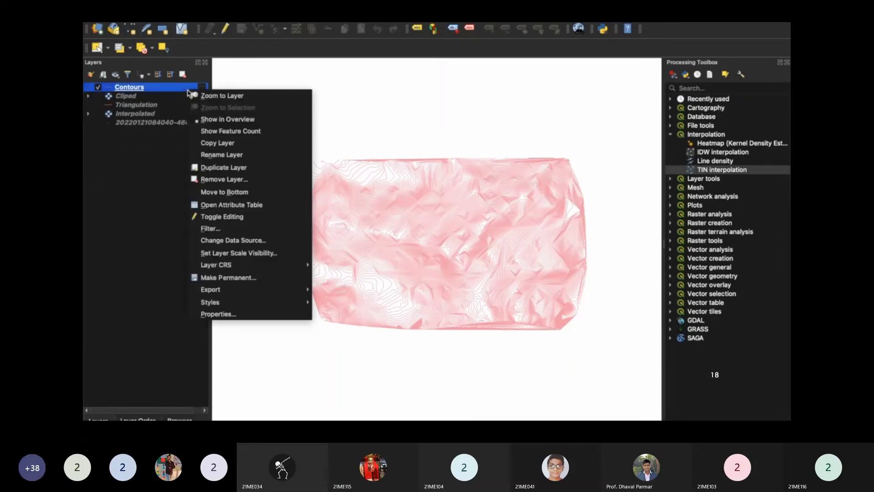
{"action": "left_click", "coordinate": [226, 315]}
{"action": "left_click", "coordinate": [250, 89]}
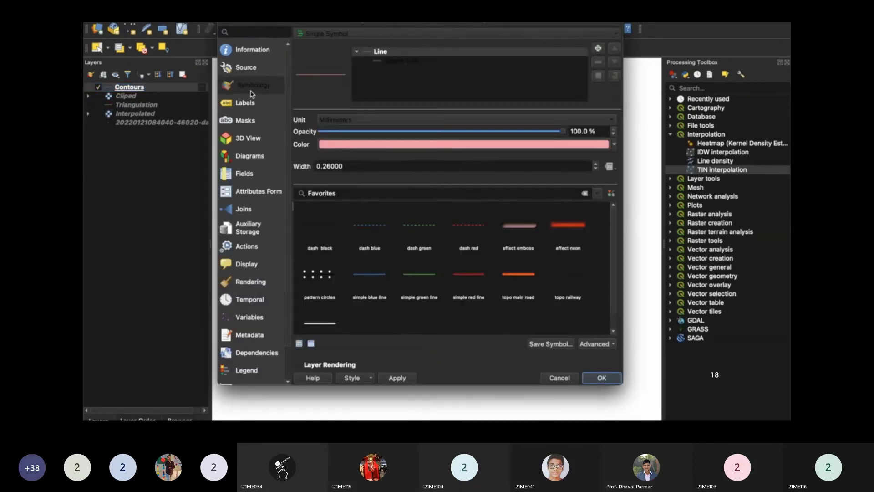
{"action": "left_click", "coordinate": [476, 145]}
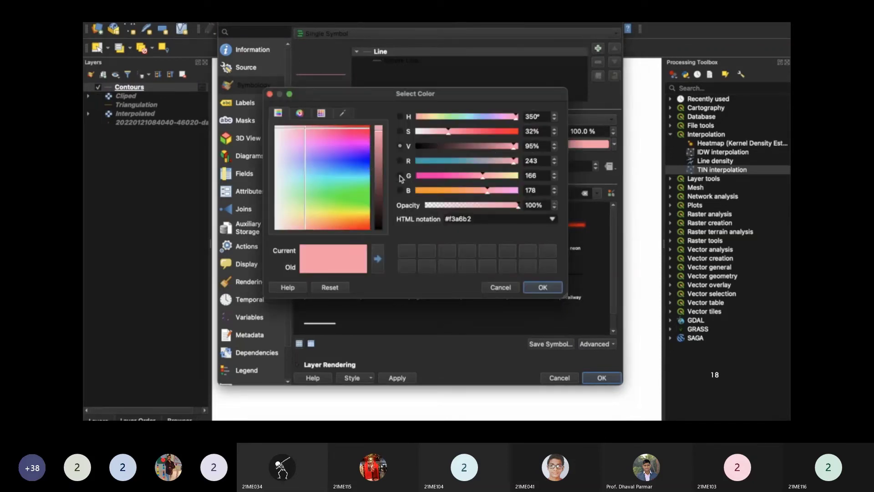
{"action": "left_click", "coordinate": [400, 190]}
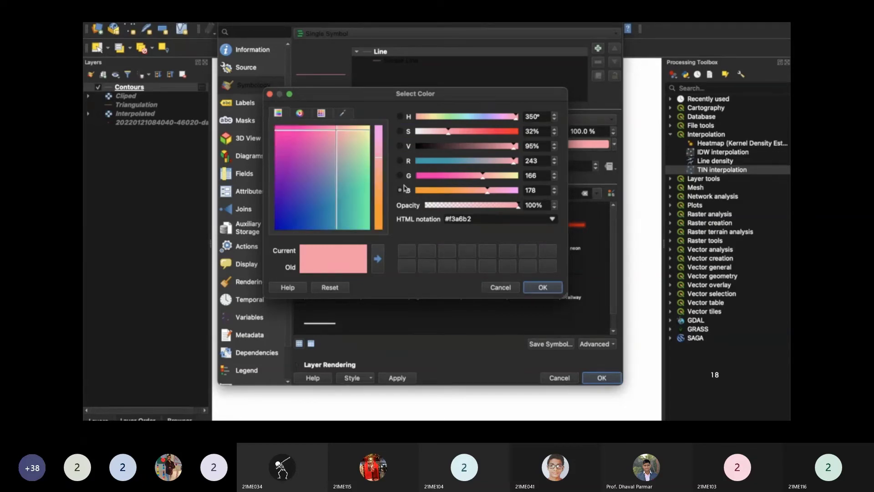
{"action": "left_click", "coordinate": [300, 113]}
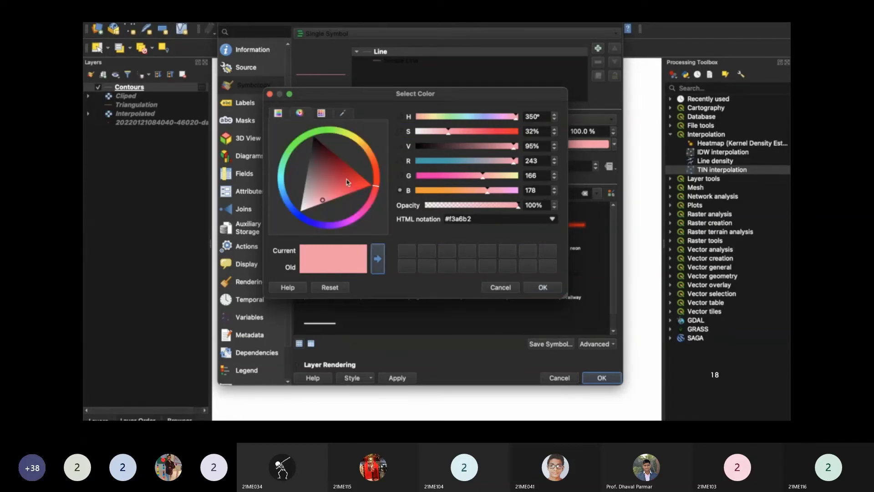
{"action": "left_click", "coordinate": [323, 156]}
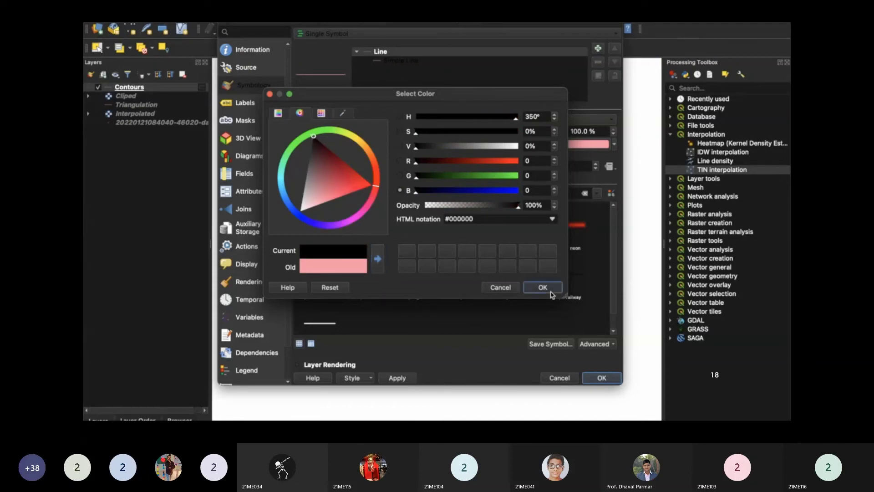
{"action": "left_click", "coordinate": [550, 290]}
Step: Turn on Single Labels for the Contours layer with fid as the value and accept the layer properties
{"action": "left_click", "coordinate": [256, 104]}
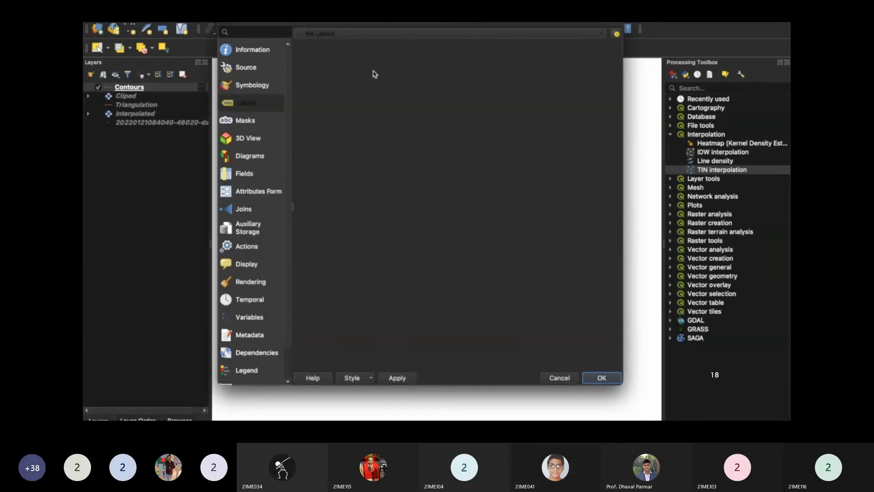
{"action": "left_click", "coordinate": [428, 35]}
{"action": "left_click", "coordinate": [416, 47]}
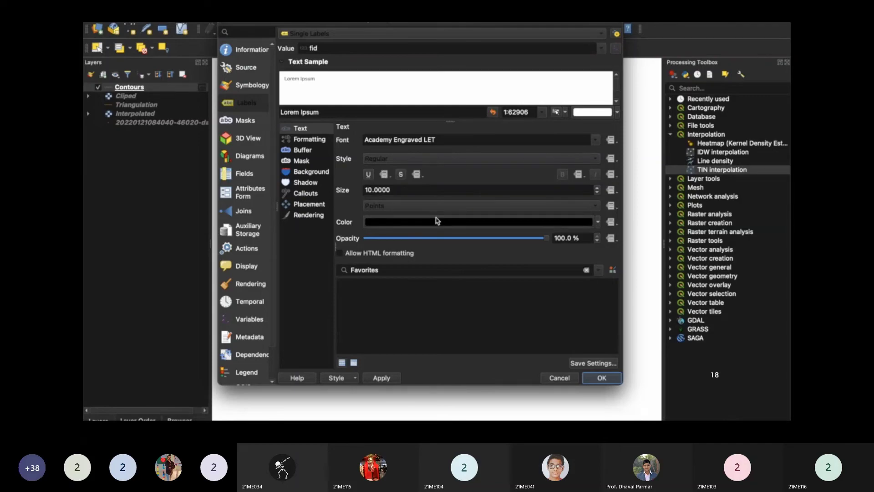
{"action": "left_click", "coordinate": [599, 378]}
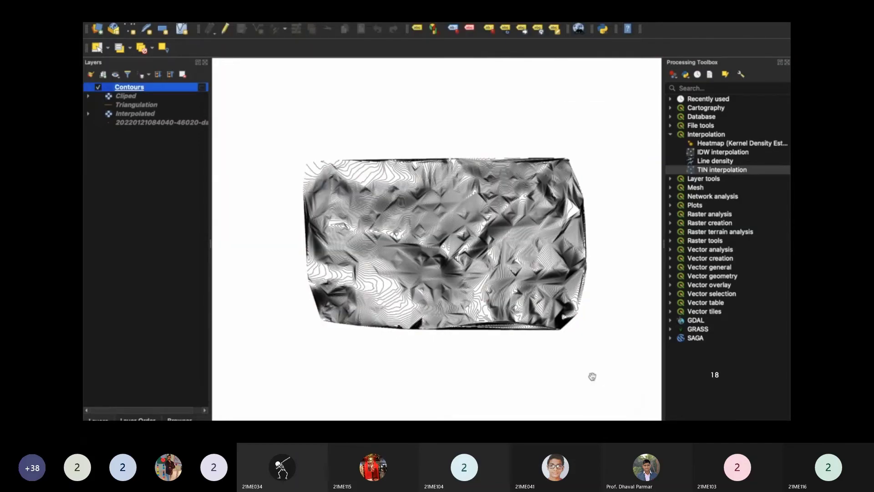
Step: Examine the labeled contour lines across the map, both close up and over the full extent
{"action": "scroll", "coordinate": [443, 265], "scroll_direction": "up", "scroll_amount": 5}
{"action": "scroll", "coordinate": [378, 248], "scroll_direction": "down", "scroll_amount": 5}
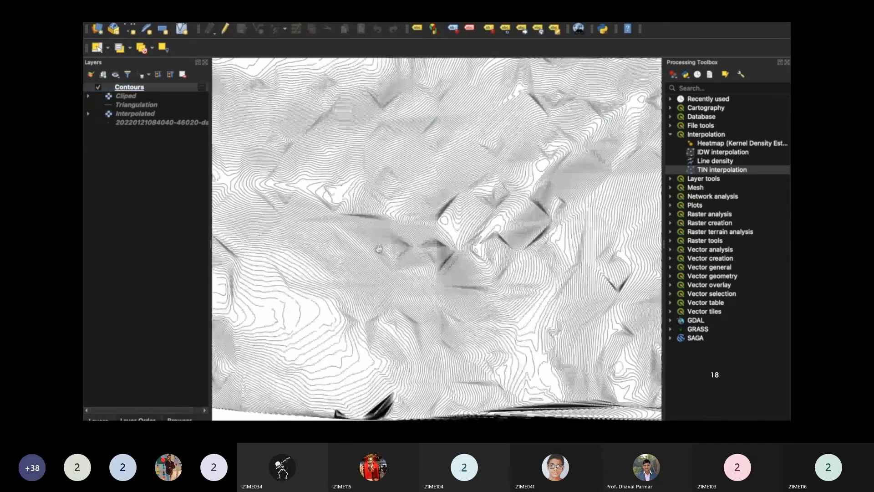
{"action": "scroll", "coordinate": [377, 249], "scroll_direction": "up", "scroll_amount": 5}
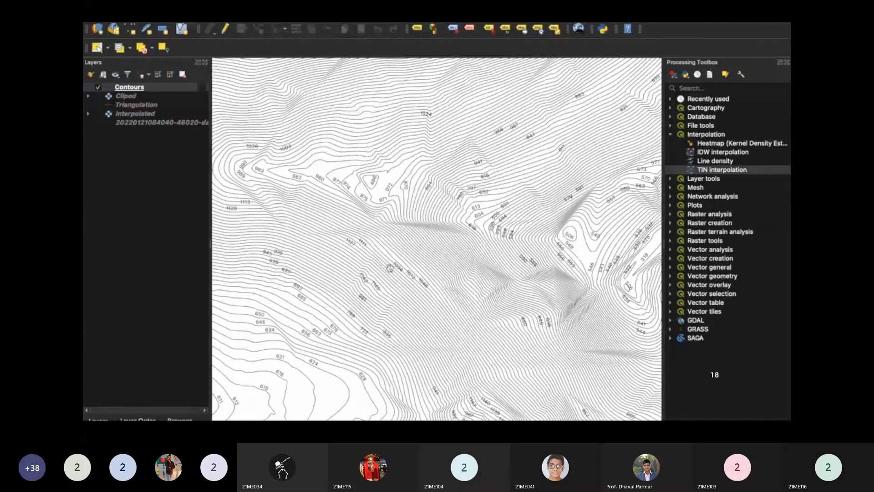
{"action": "scroll", "coordinate": [390, 268], "scroll_direction": "up", "scroll_amount": 3}
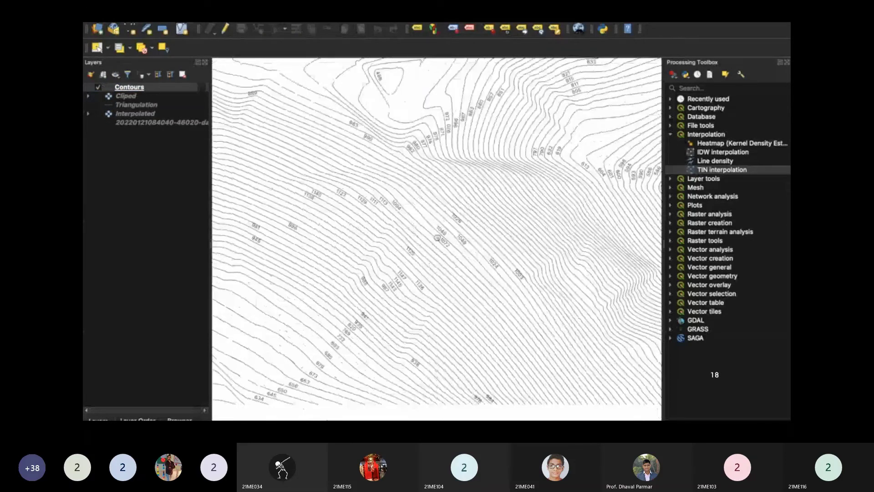
{"action": "scroll", "coordinate": [463, 219], "scroll_direction": "down", "scroll_amount": 3}
{"action": "scroll", "coordinate": [415, 225], "scroll_direction": "up", "scroll_amount": 3}
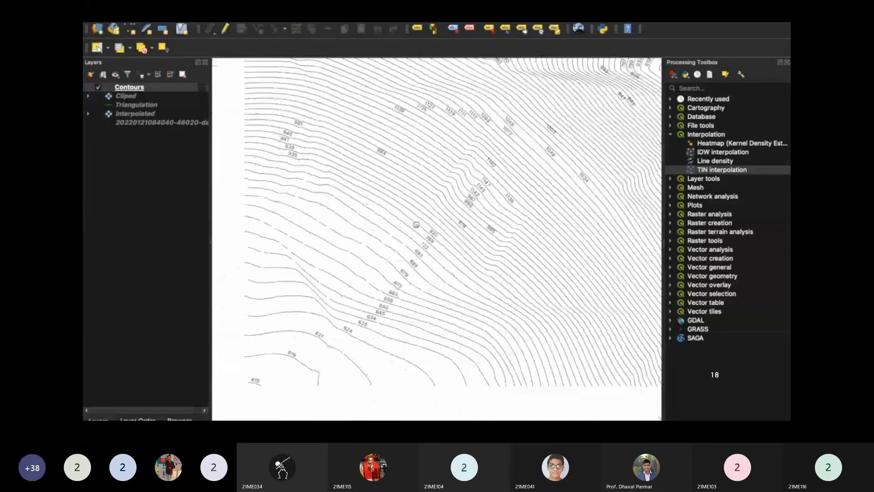
{"action": "scroll", "coordinate": [416, 224], "scroll_direction": "up", "scroll_amount": 5}
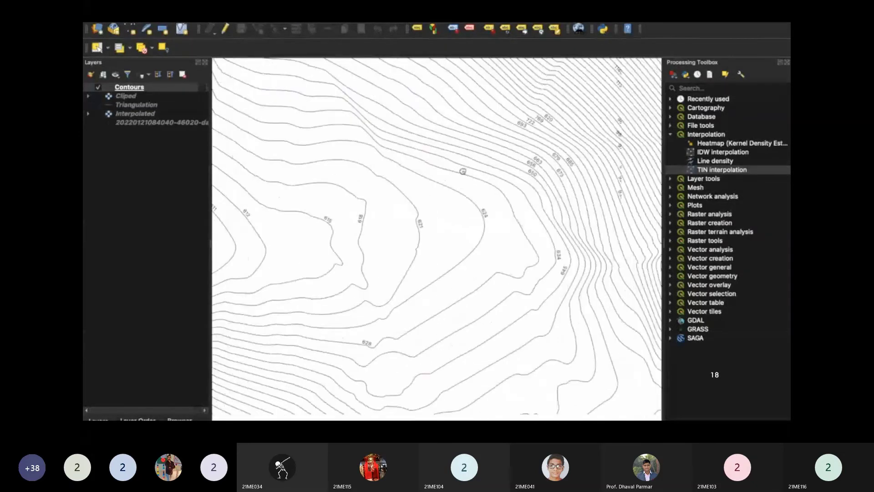
{"action": "scroll", "coordinate": [434, 163], "scroll_direction": "down", "scroll_amount": 5}
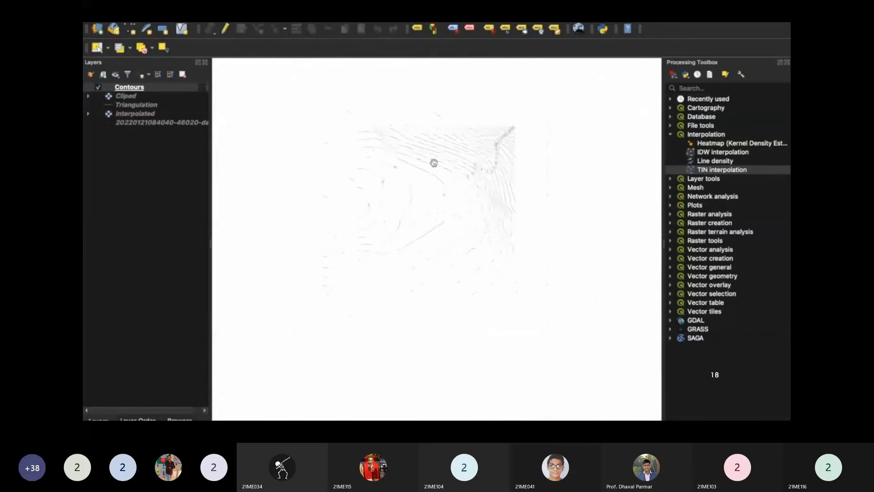
{"action": "scroll", "coordinate": [476, 234], "scroll_direction": "down", "scroll_amount": 2}
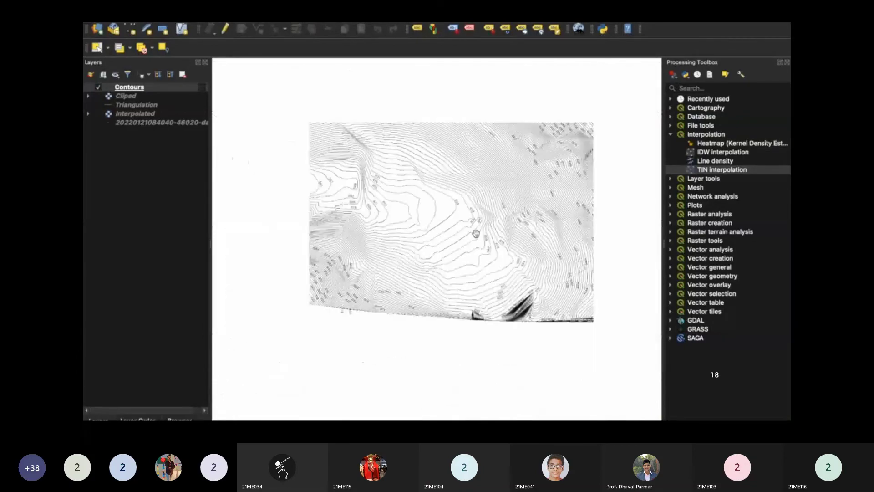
{"action": "scroll", "coordinate": [476, 234], "scroll_direction": "up", "scroll_amount": 5}
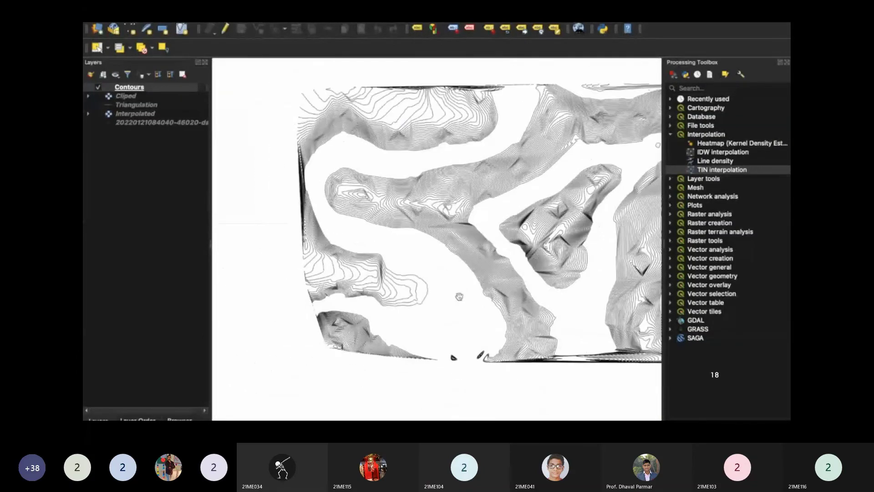
{"action": "scroll", "coordinate": [459, 296], "scroll_direction": "down", "scroll_amount": 3}
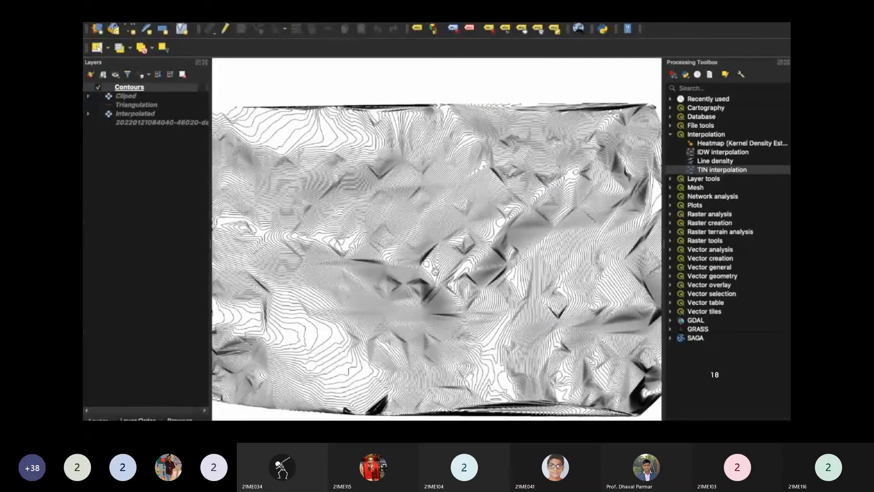
{"action": "scroll", "coordinate": [435, 271], "scroll_direction": "up", "scroll_amount": 3}
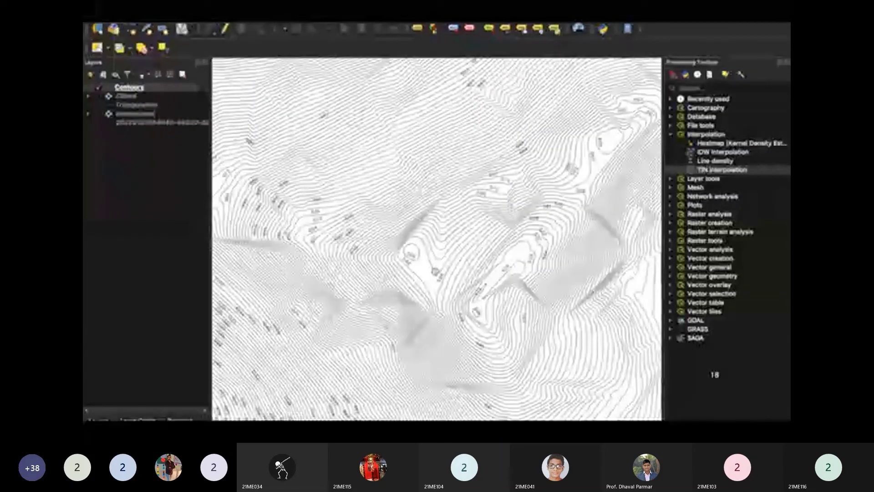
{"action": "scroll", "coordinate": [384, 292], "scroll_direction": "up", "scroll_amount": 3}
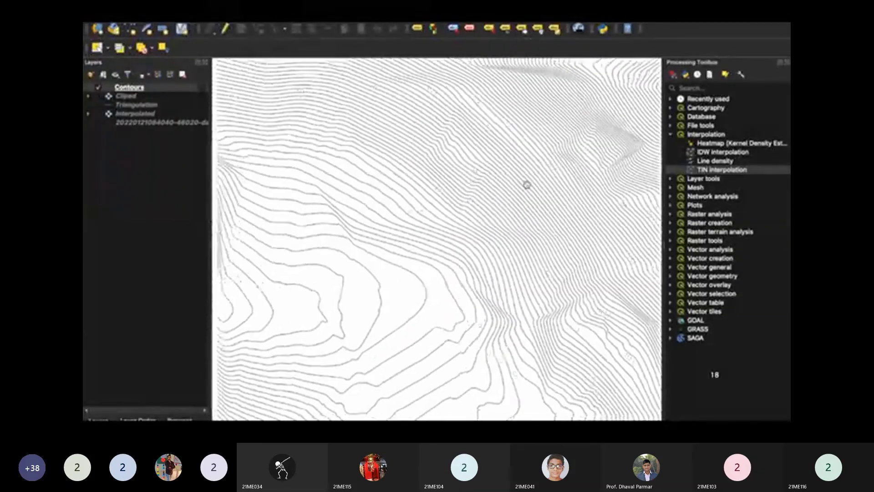
{"action": "scroll", "coordinate": [527, 185], "scroll_direction": "down", "scroll_amount": 3}
{"action": "scroll", "coordinate": [511, 292], "scroll_direction": "down", "scroll_amount": 2}
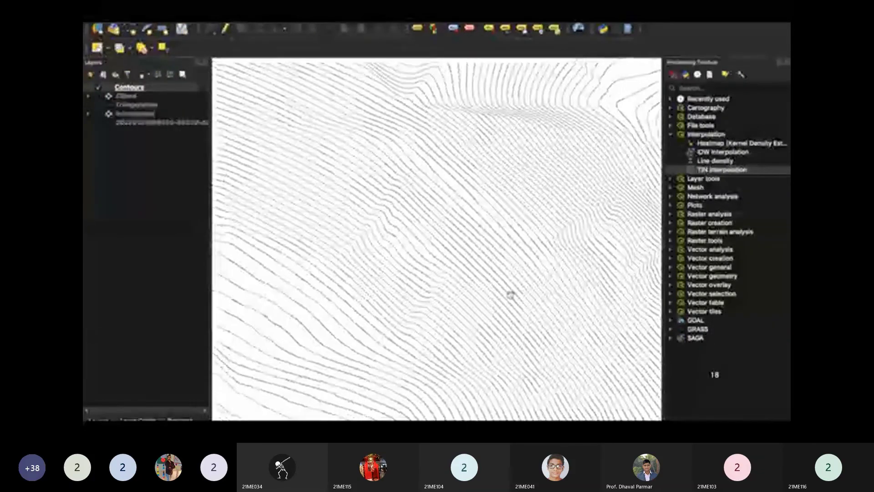
{"action": "scroll", "coordinate": [510, 294], "scroll_direction": "down", "scroll_amount": 2}
{"action": "scroll", "coordinate": [510, 294], "scroll_direction": "up", "scroll_amount": 3}
{"action": "scroll", "coordinate": [510, 295], "scroll_direction": "down", "scroll_amount": 2}
{"action": "scroll", "coordinate": [511, 294], "scroll_direction": "up", "scroll_amount": 1}
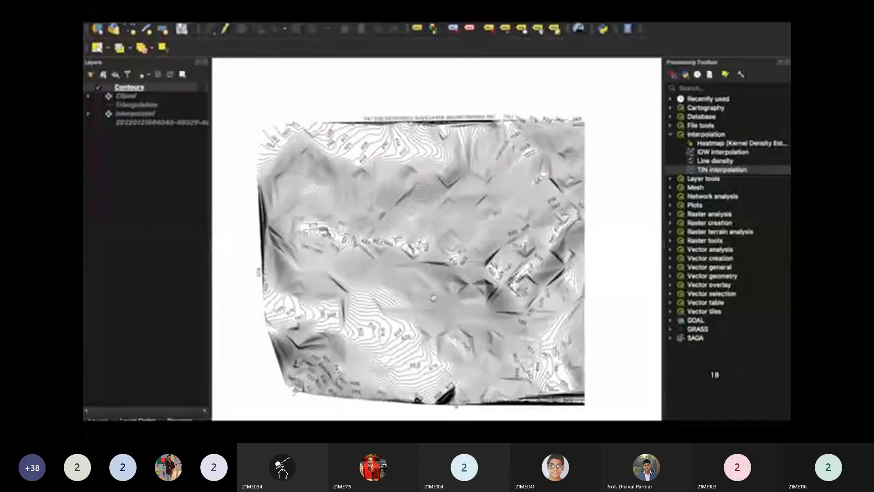
{"action": "scroll", "coordinate": [433, 297], "scroll_direction": "up", "scroll_amount": 2}
{"action": "scroll", "coordinate": [432, 298], "scroll_direction": "down", "scroll_amount": 1}
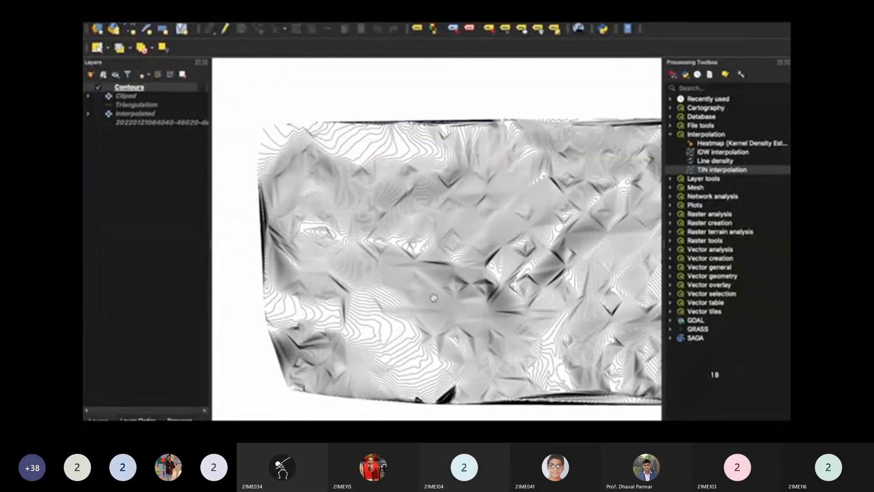